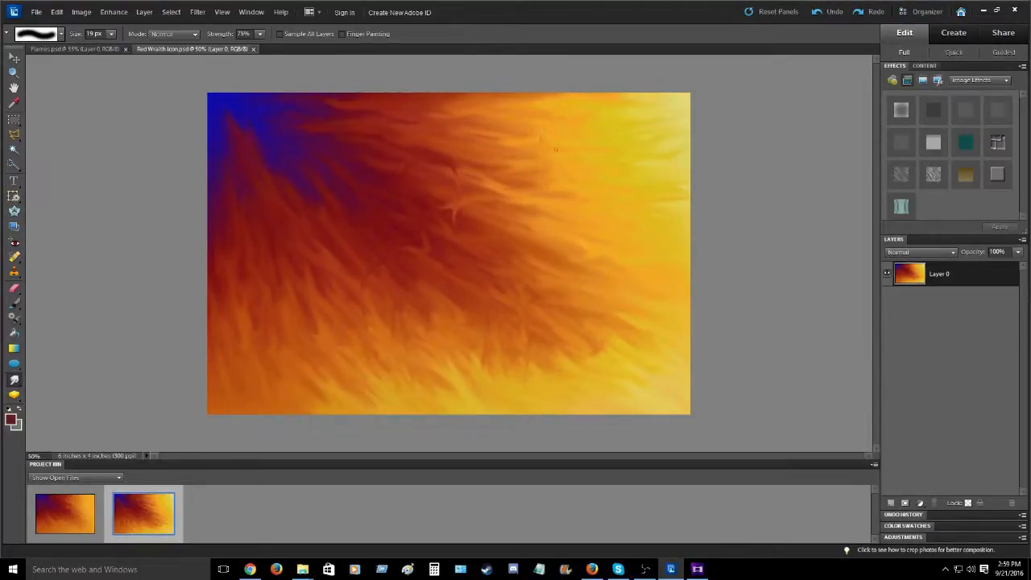
{"action": "mouse_move", "coordinate": [649, 570]}
{"action": "left_click", "coordinate": [36, 13]}
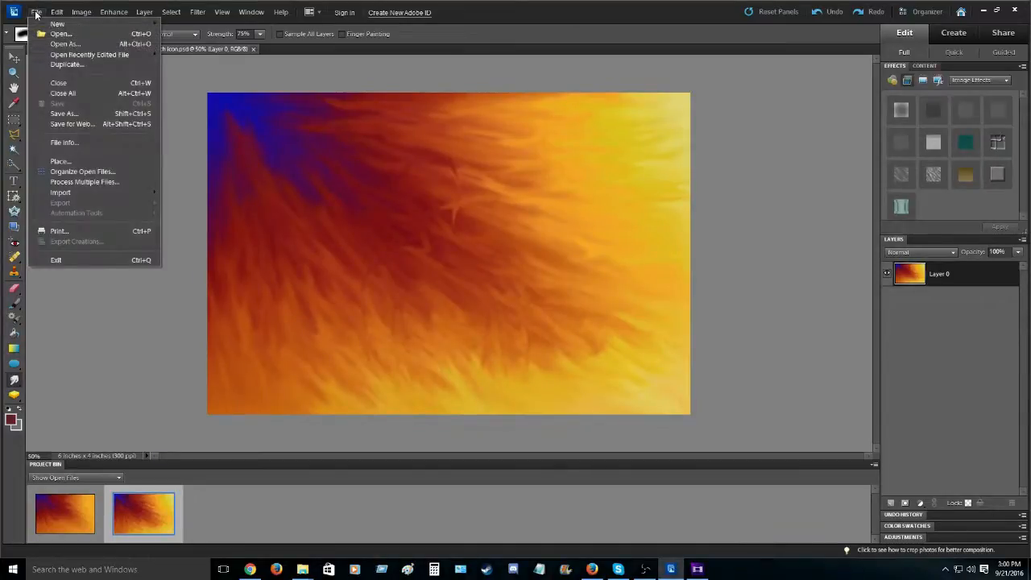
{"action": "mouse_move", "coordinate": [54, 25]}
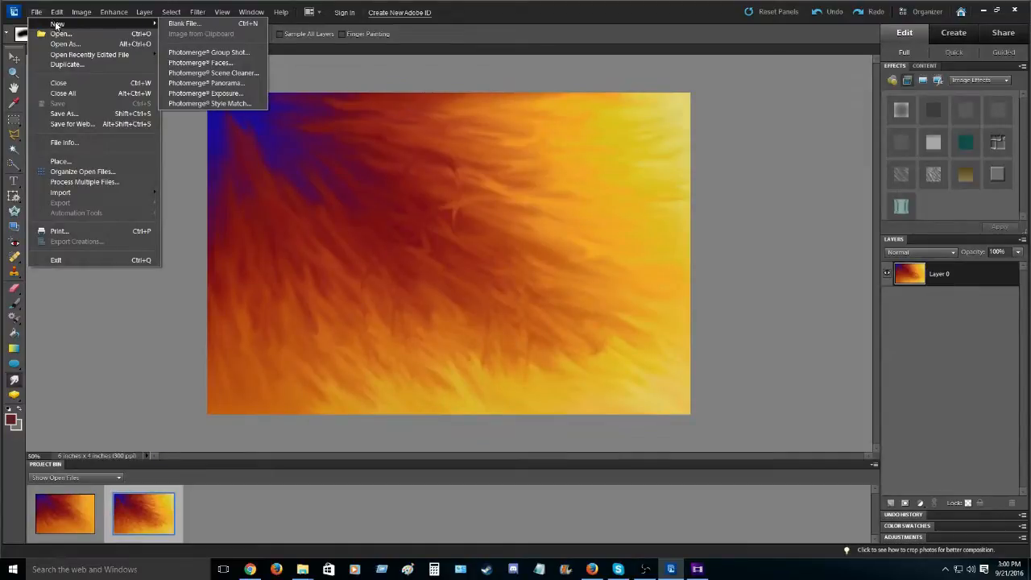
{"action": "mouse_move", "coordinate": [81, 13]}
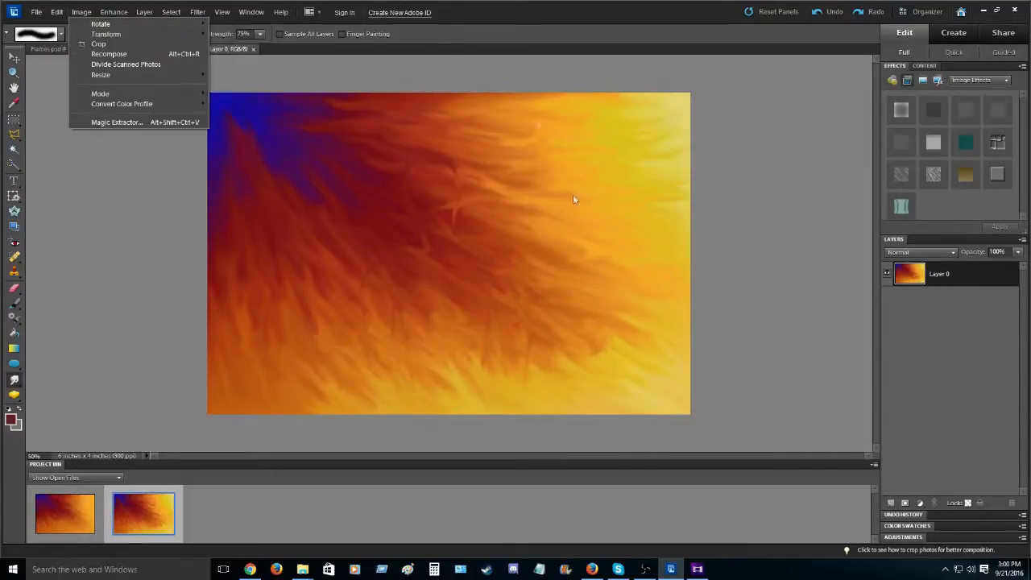
{"action": "left_click", "coordinate": [628, 72]}
Create a new blank 6 x 4 inch document at 300 pixels/inch named "Flames for video".
{"action": "left_click", "coordinate": [30, 12]}
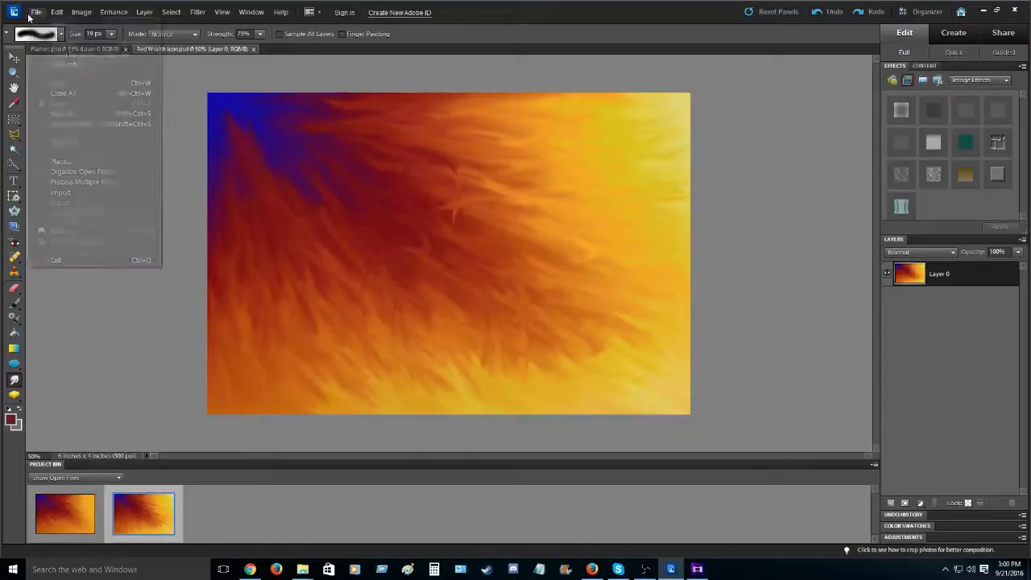
{"action": "mouse_move", "coordinate": [66, 24]}
{"action": "left_click", "coordinate": [206, 22]}
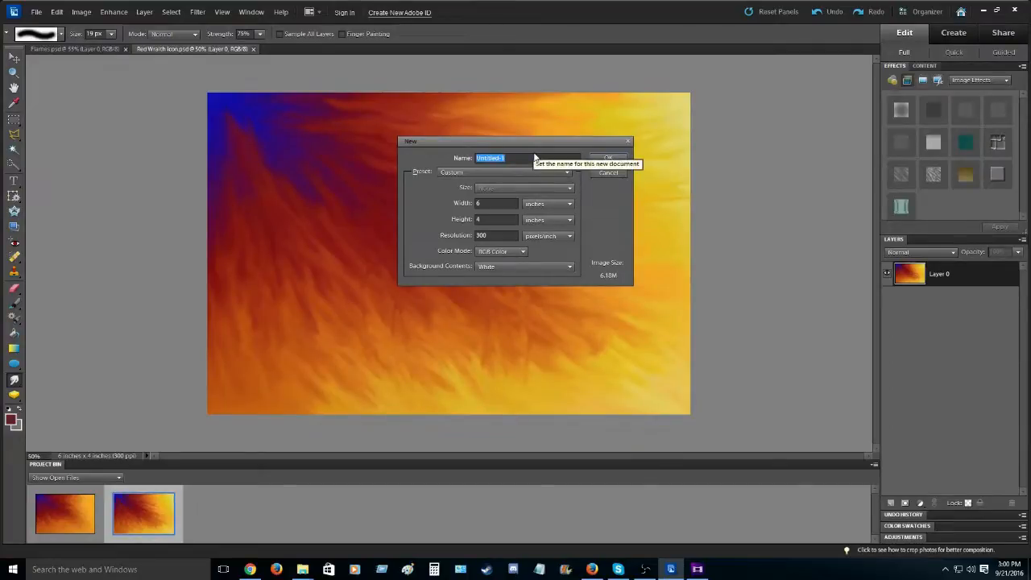
{"action": "type", "text": "Flames for video"}
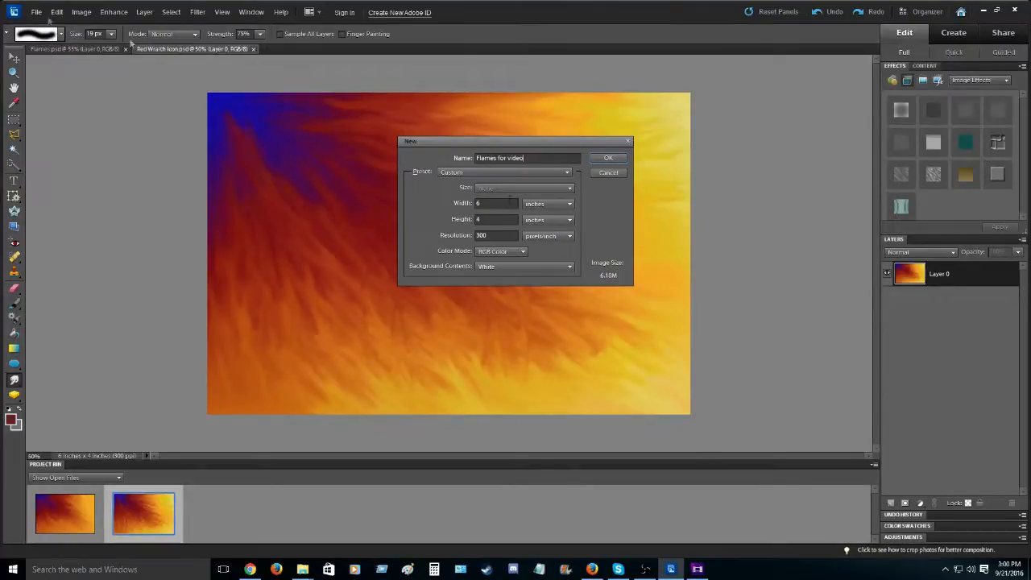
{"action": "left_click", "coordinate": [617, 158]}
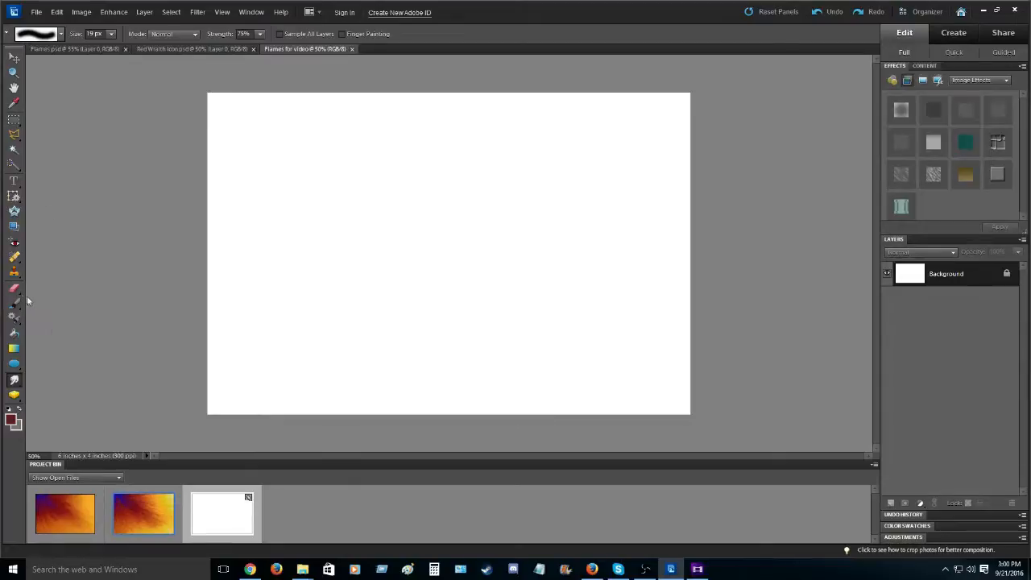
Activate the Gradient tool and edit its blue-red-orange gradient, darkening the blue starting stop to about 43% brightness.
{"action": "left_click", "coordinate": [17, 349]}
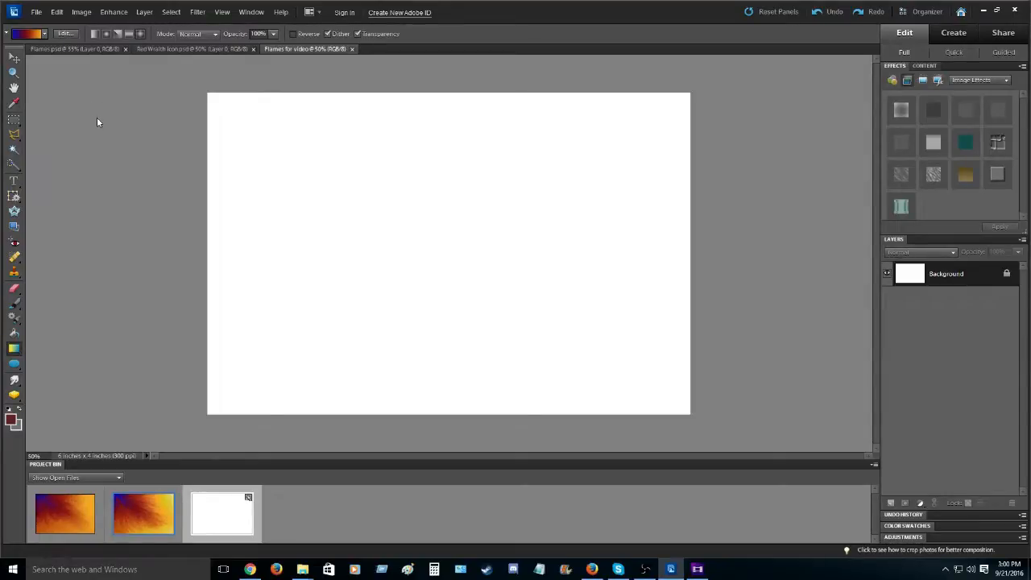
{"action": "left_click", "coordinate": [44, 36]}
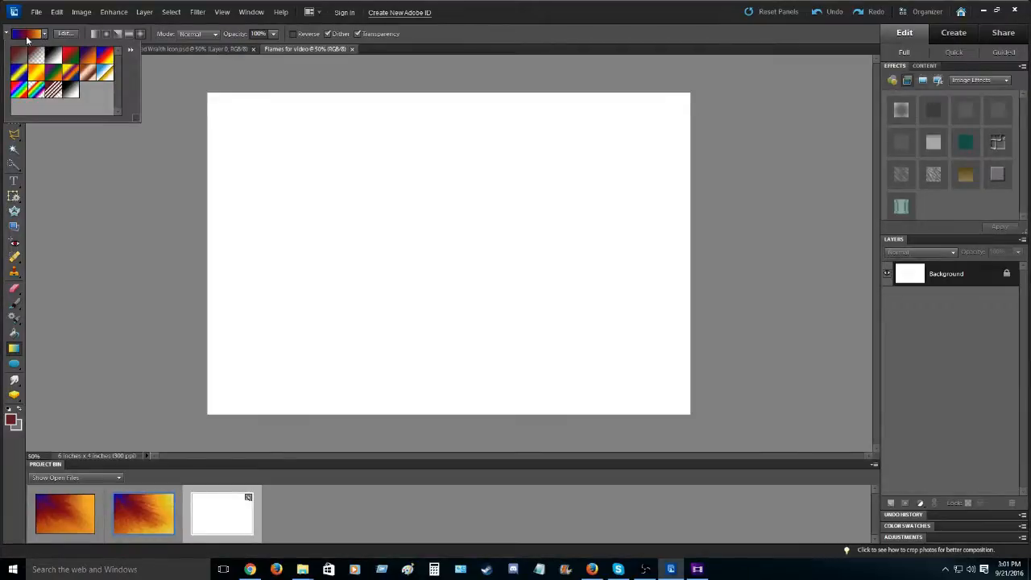
{"action": "left_click", "coordinate": [105, 61]}
{"action": "left_click", "coordinate": [66, 33]}
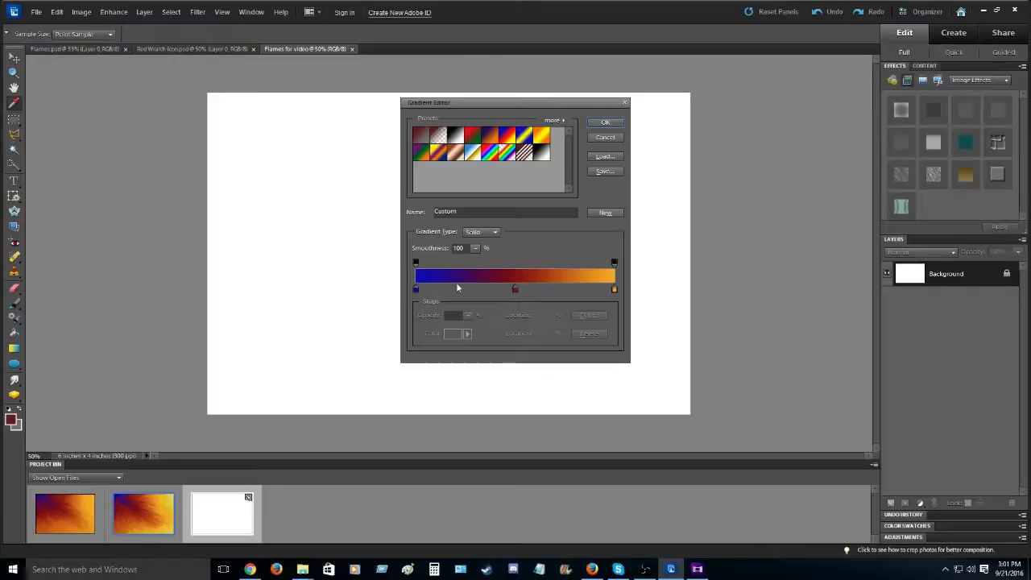
{"action": "left_click", "coordinate": [415, 289]}
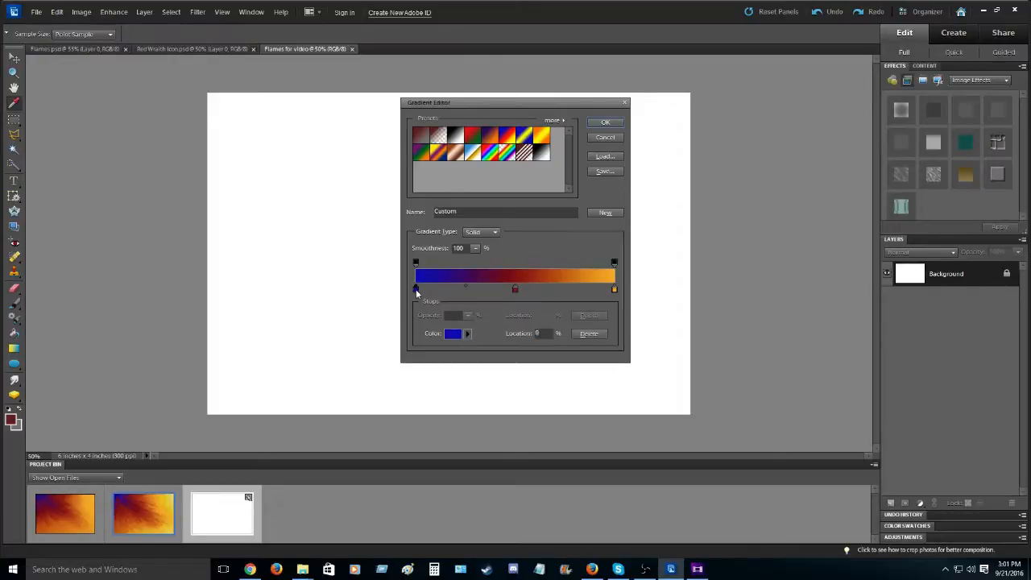
{"action": "left_click", "coordinate": [447, 335]}
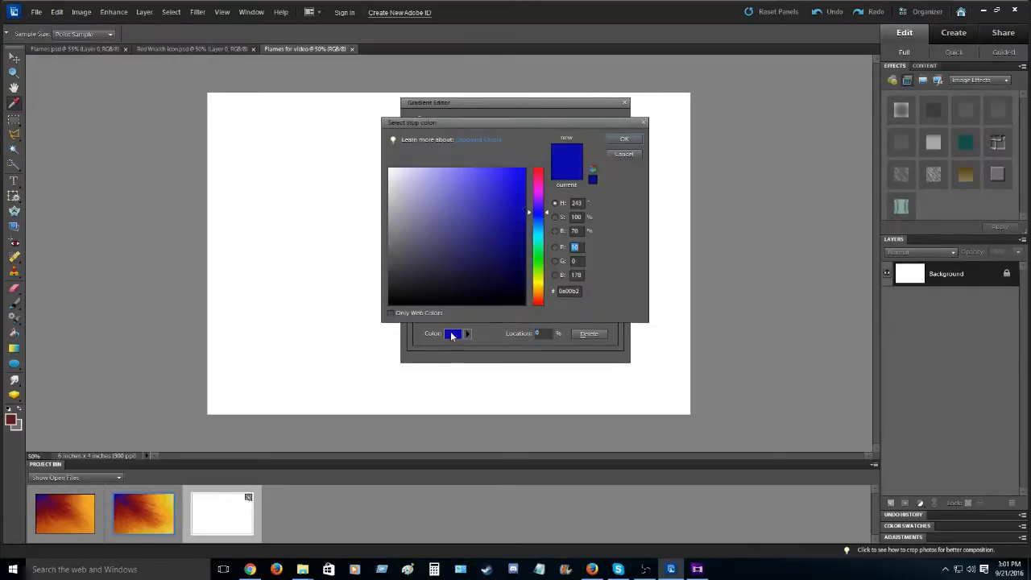
{"action": "left_click_drag", "start_coordinate": [525, 209], "coordinate": [524, 246]}
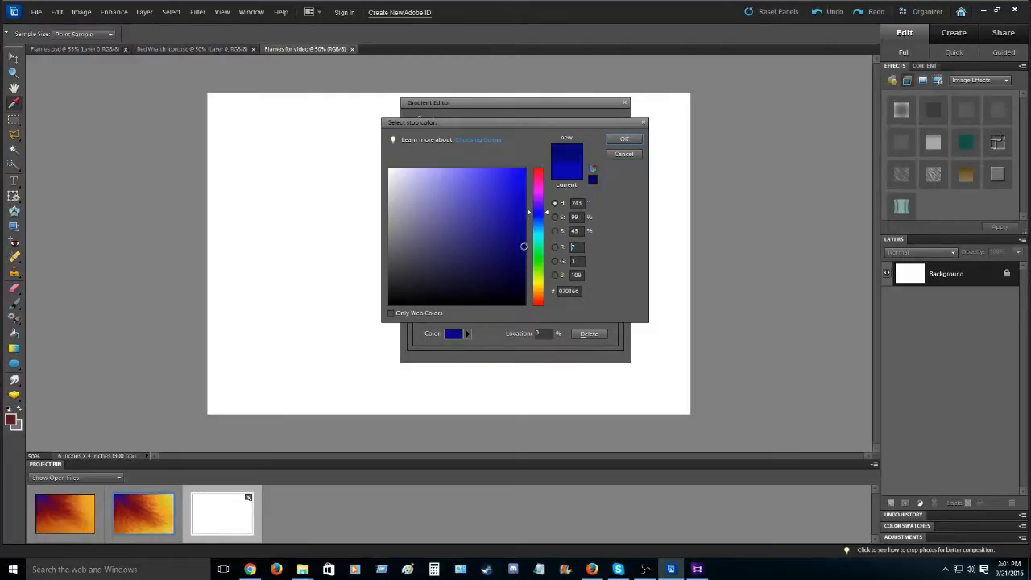
{"action": "left_click", "coordinate": [636, 138]}
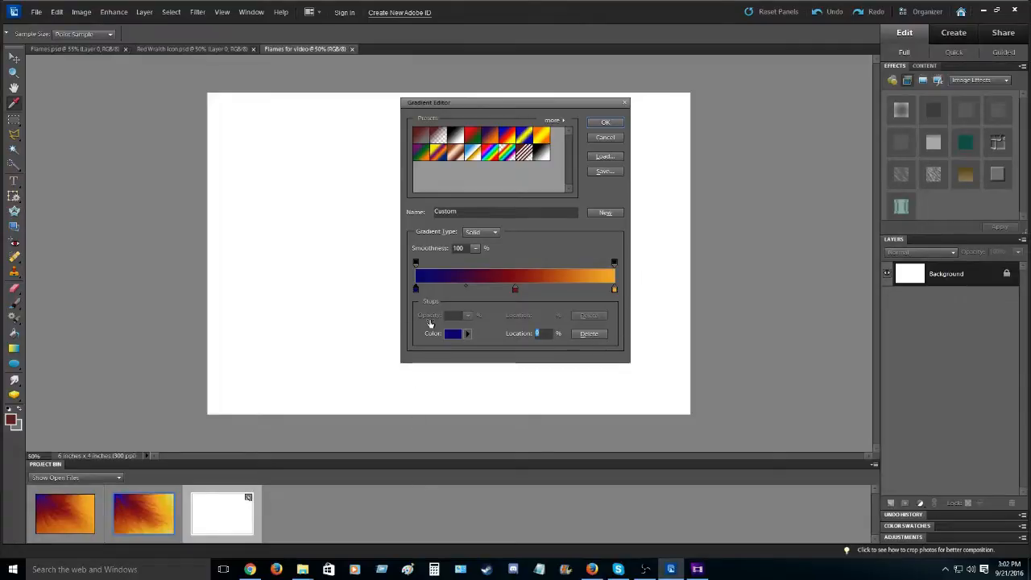
{"action": "left_click", "coordinate": [604, 124]}
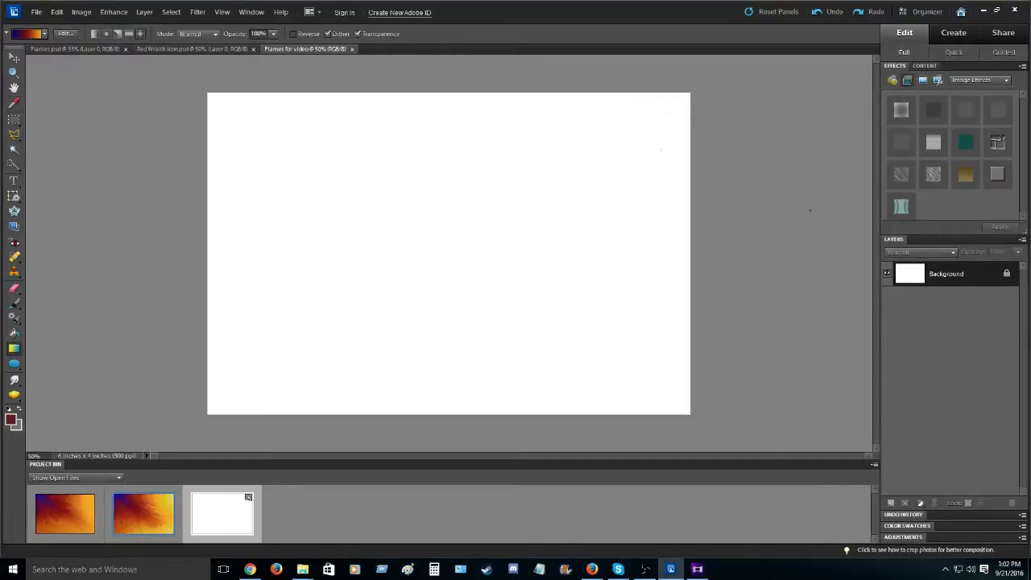
Convert the locked background to a regular layer and fill it with the gradient, from the upper-left canvas corner to the lower-right corner.
{"action": "double_click", "coordinate": [949, 279]}
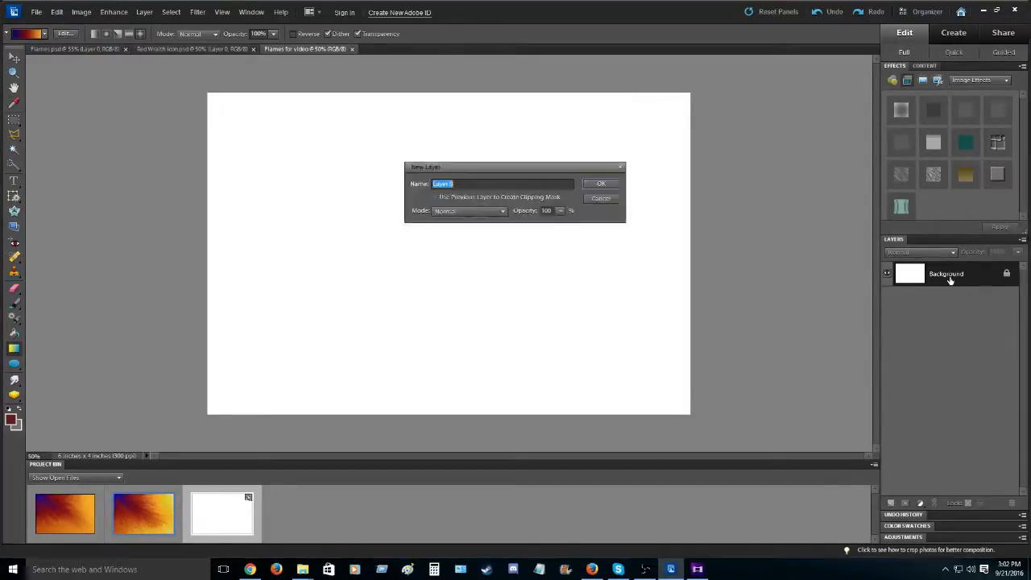
{"action": "left_click", "coordinate": [603, 184]}
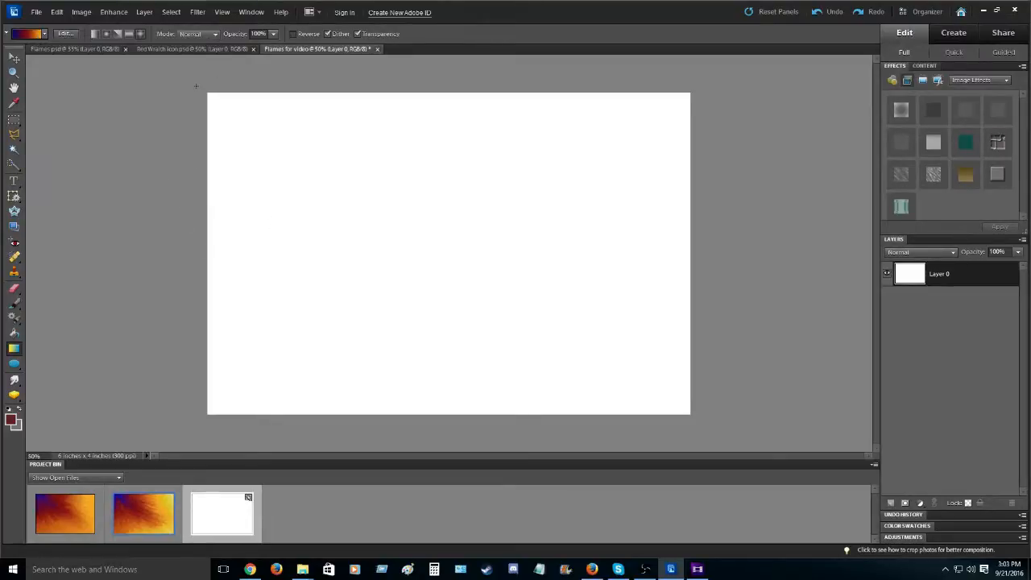
{"action": "left_click_drag", "start_coordinate": [196, 85], "coordinate": [713, 429]}
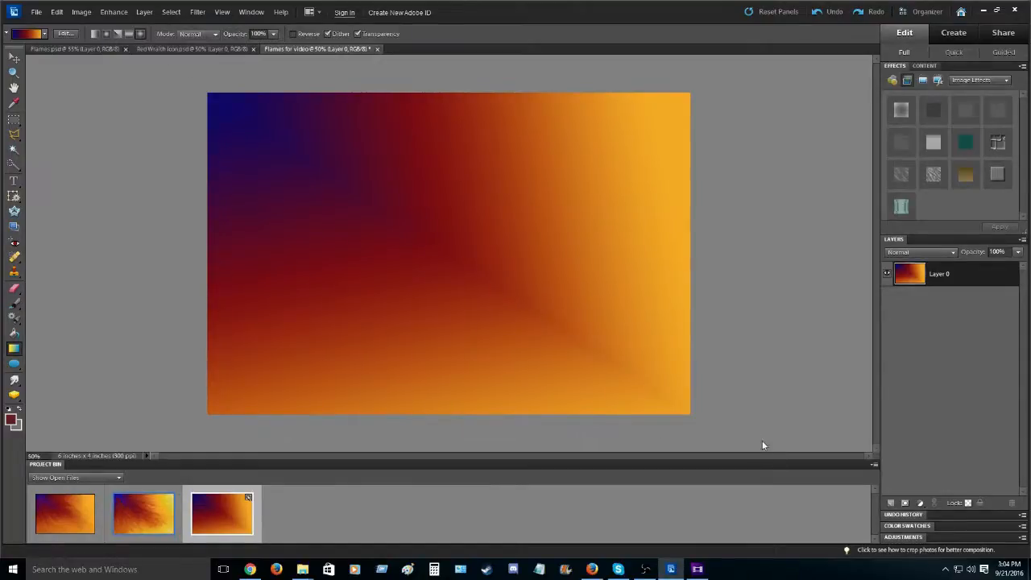
Try the gradient with Reverse enabled in both diagonal directions across the canvas, and undo both fills.
{"action": "left_click", "coordinate": [293, 34]}
{"action": "left_click_drag", "start_coordinate": [208, 94], "coordinate": [733, 442]}
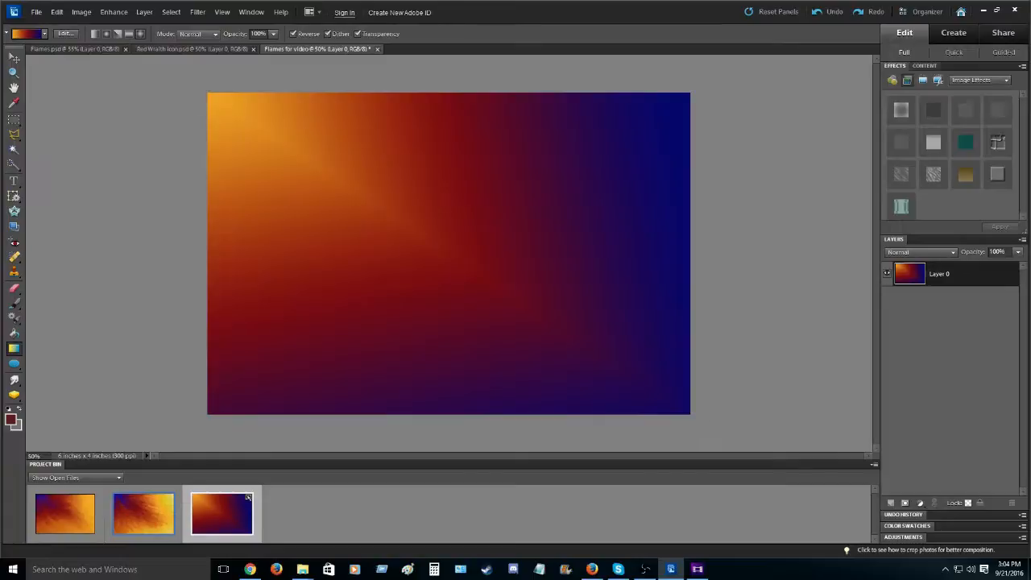
{"action": "left_click_drag", "start_coordinate": [621, 385], "coordinate": [217, 99]}
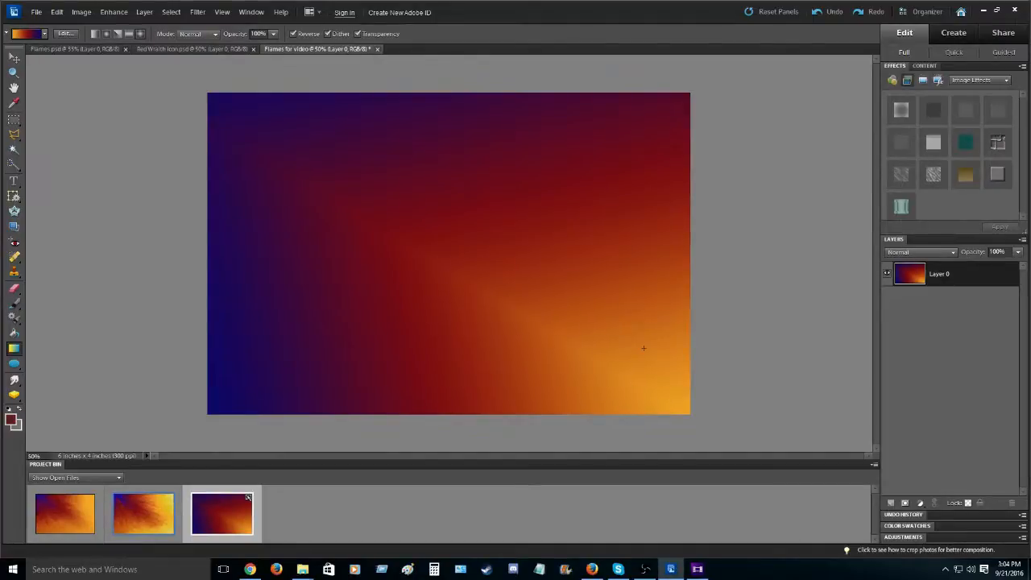
{"action": "key", "text": "ctrl+z"}
{"action": "key", "text": "ctrl+z"}
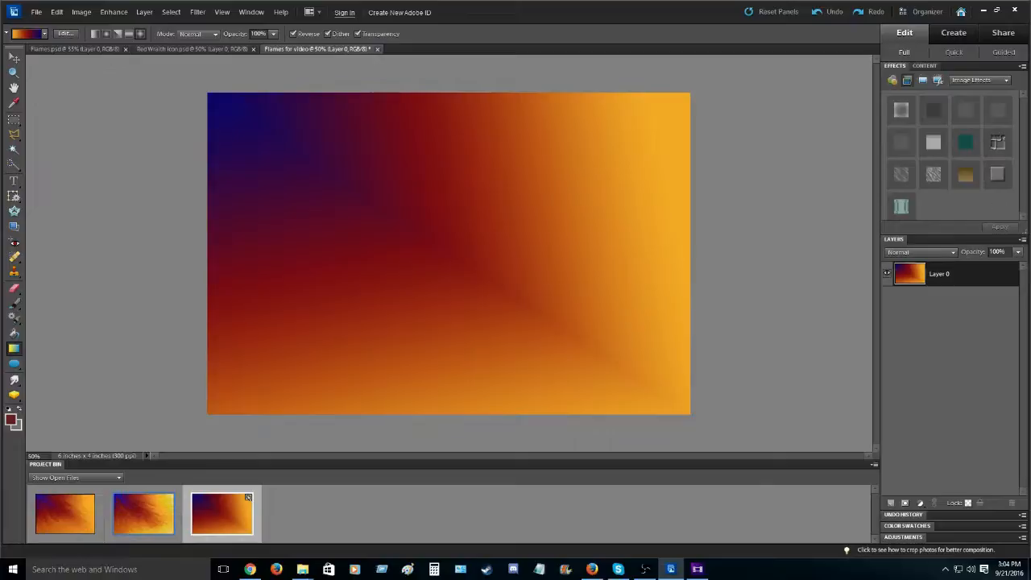
Activate the Smudge tool and enlarge its brush.
{"action": "left_click", "coordinate": [14, 380]}
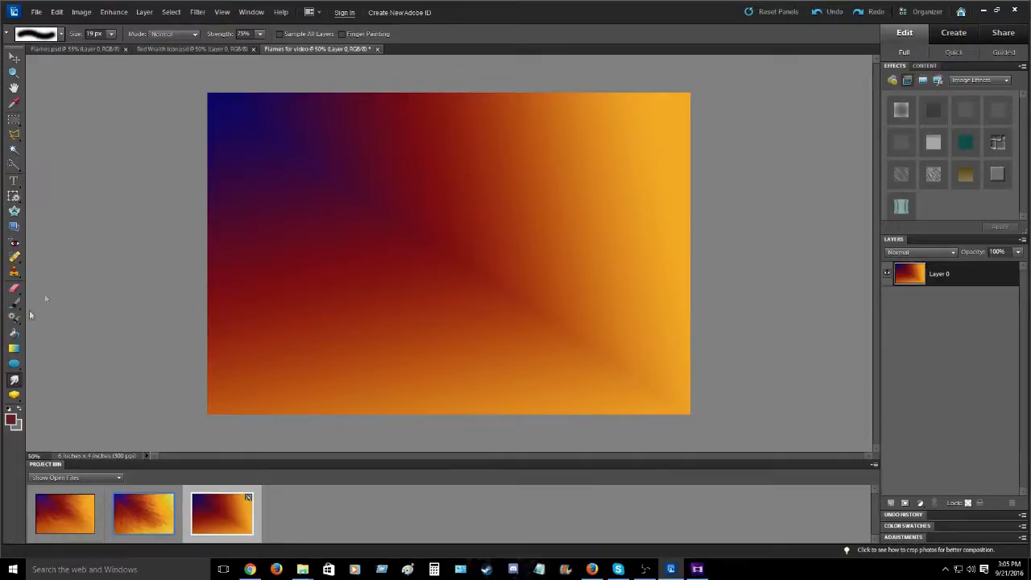
{"action": "left_click", "coordinate": [111, 35]}
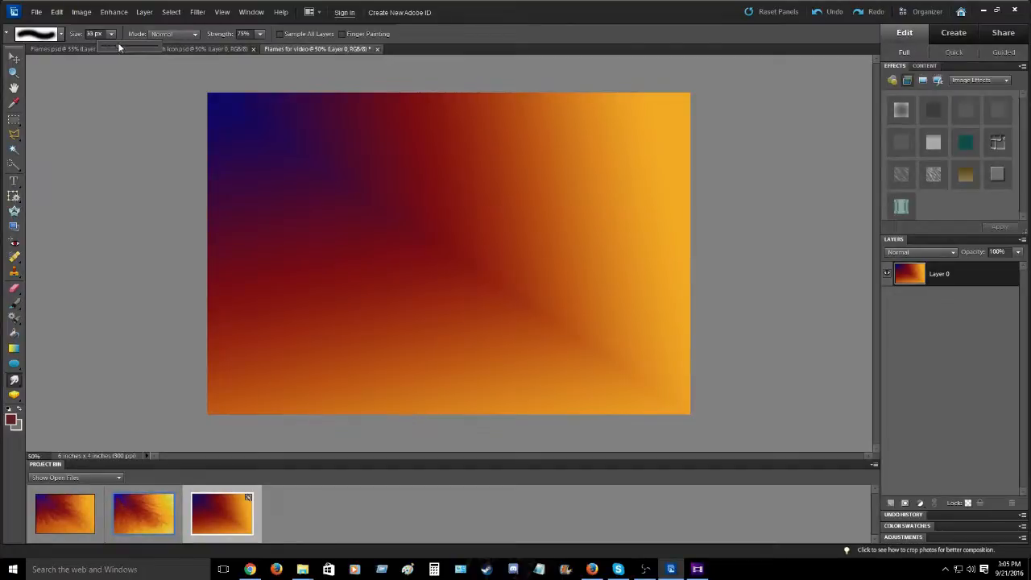
{"action": "left_click_drag", "start_coordinate": [126, 45], "coordinate": [130, 46]}
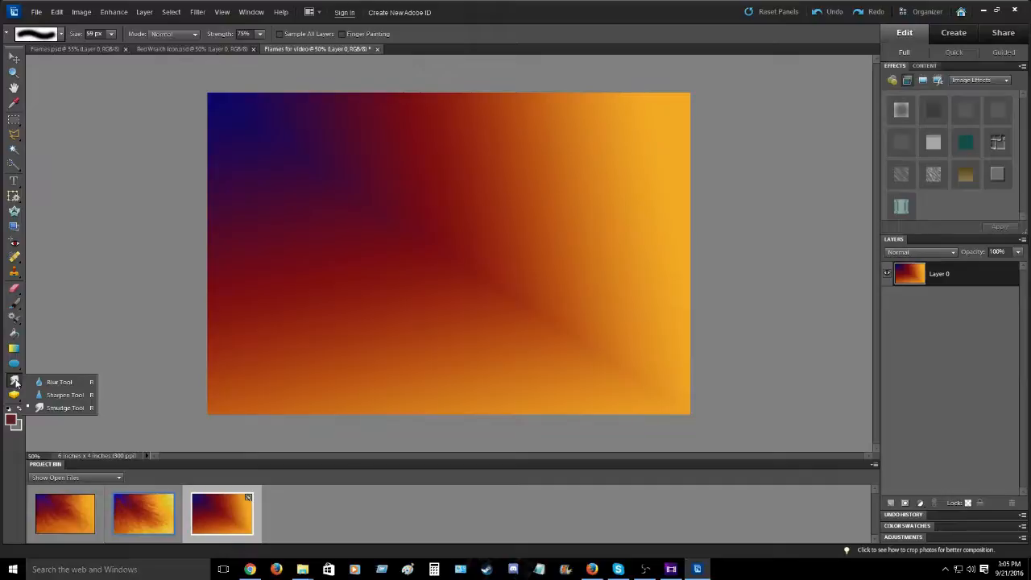
{"action": "left_click", "coordinate": [61, 315]}
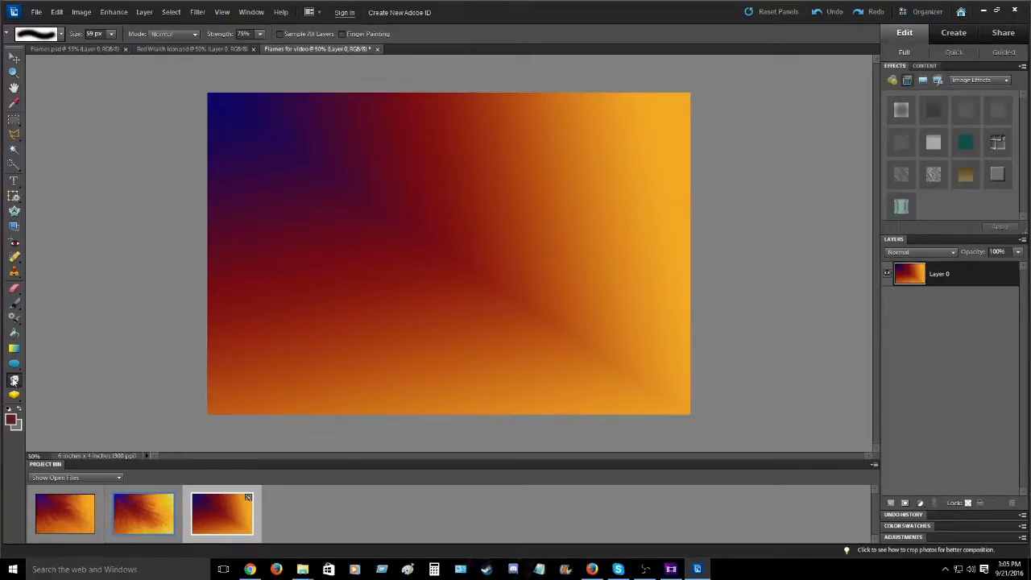
{"action": "left_click", "coordinate": [14, 380]}
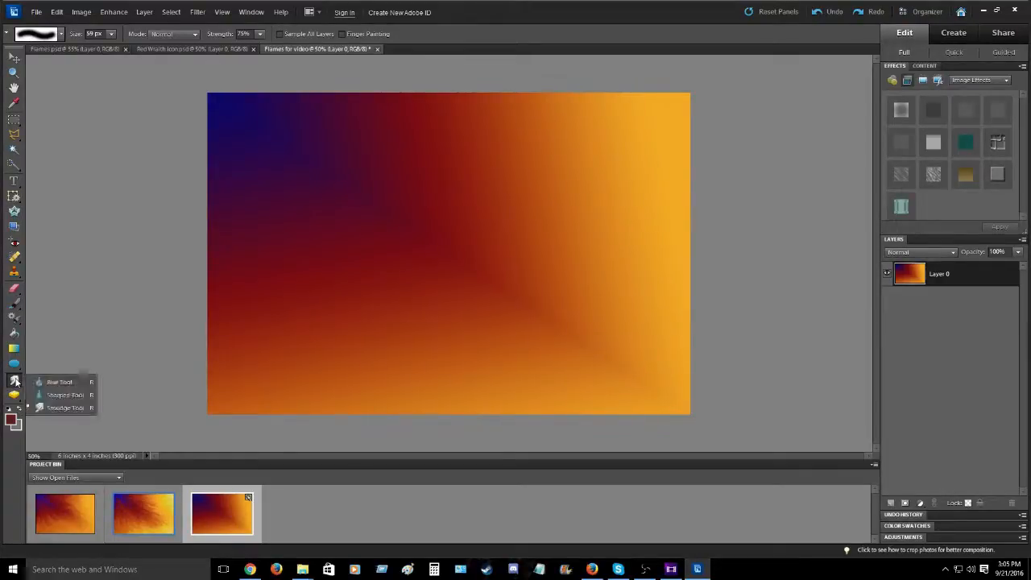
{"action": "left_click", "coordinate": [68, 412]}
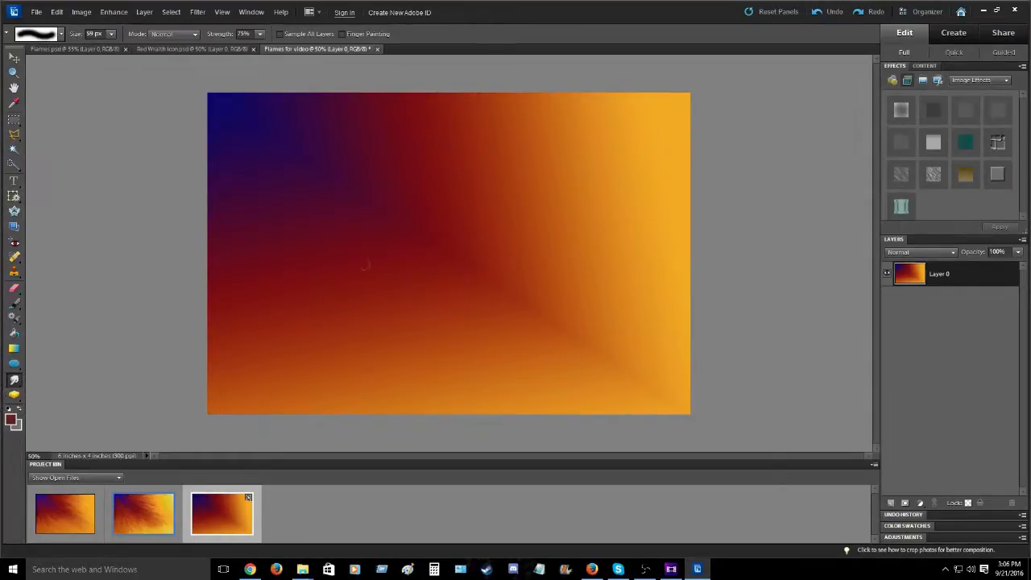
Set the Smudge tool's brush size to 100 px and its strength to 30%.
{"action": "left_click", "coordinate": [112, 34]}
{"action": "left_click_drag", "start_coordinate": [127, 49], "coordinate": [113, 48]}
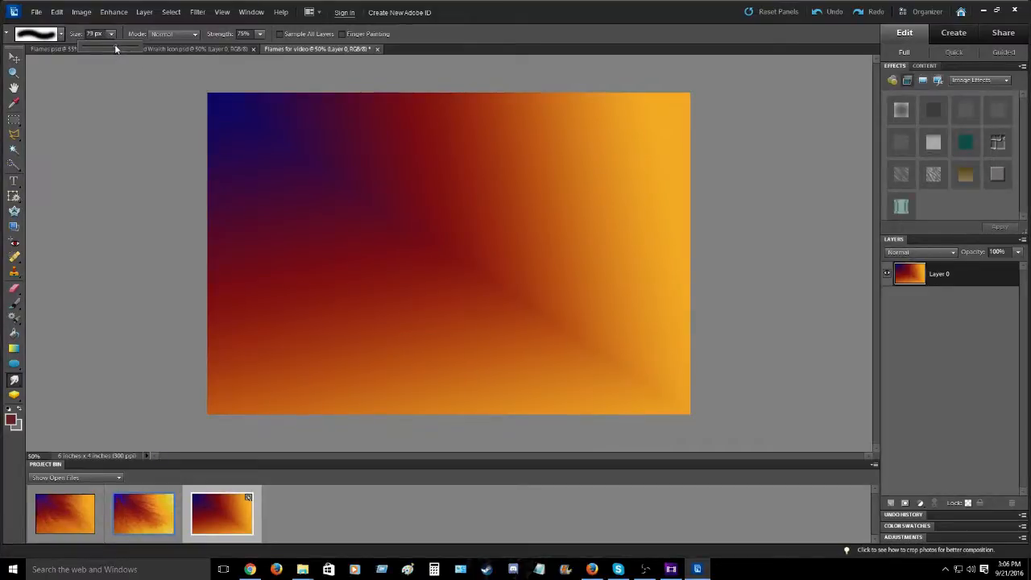
{"action": "left_click_drag", "start_coordinate": [113, 48], "coordinate": [111, 49]}
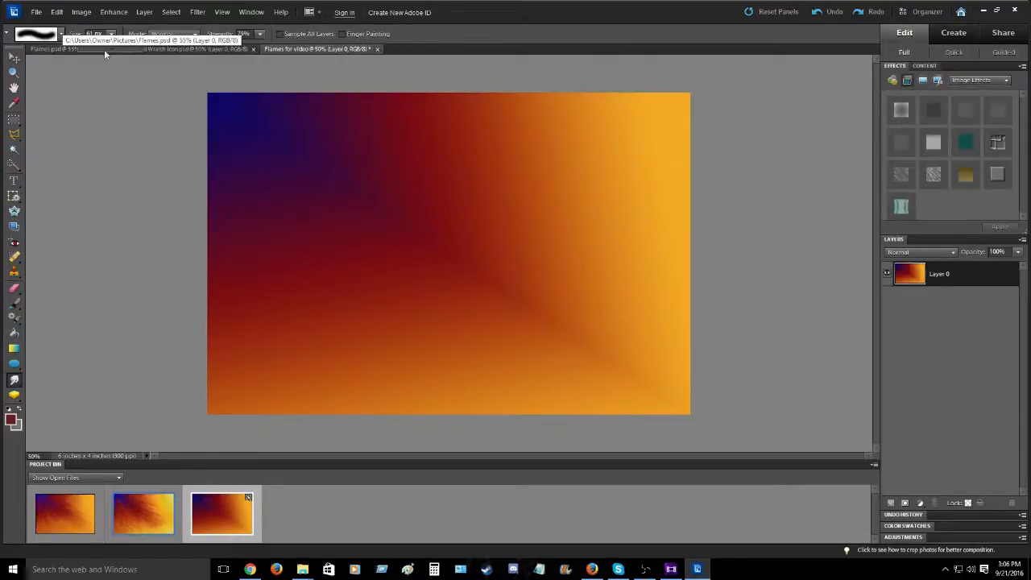
{"action": "left_click_drag", "start_coordinate": [116, 48], "coordinate": [120, 48]}
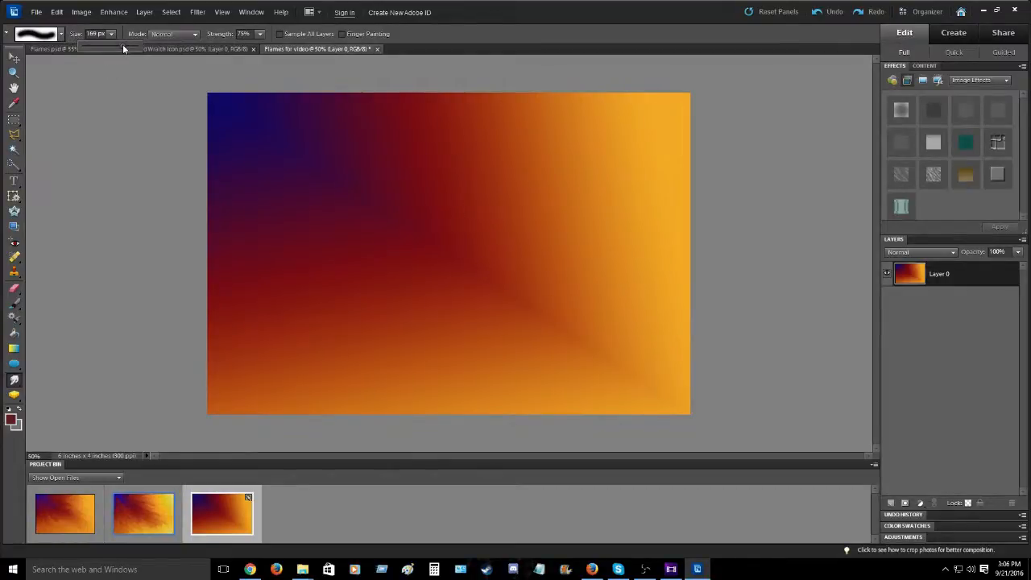
{"action": "left_click_drag", "start_coordinate": [122, 48], "coordinate": [18, 38]}
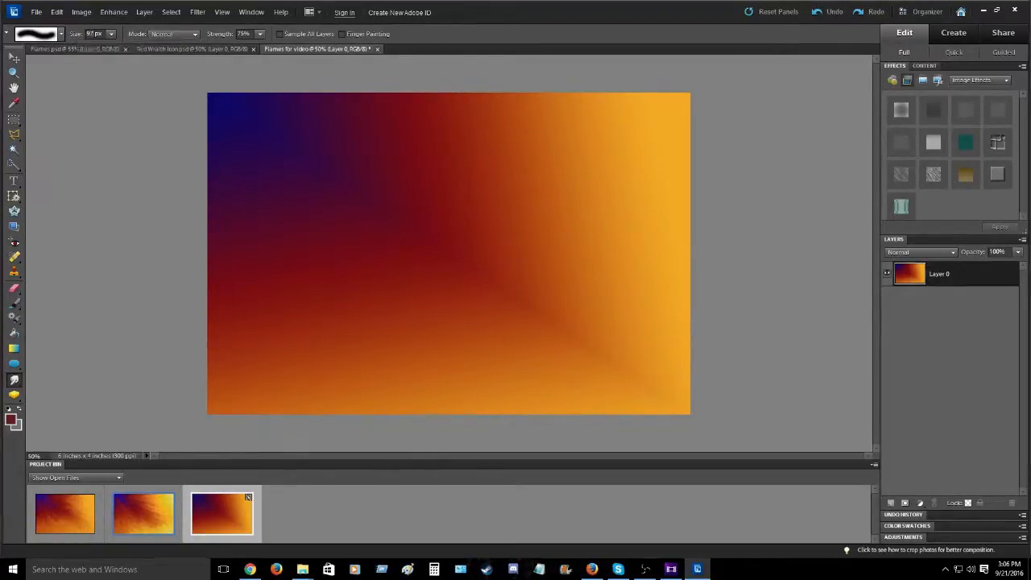
{"action": "type", "text": "100"}
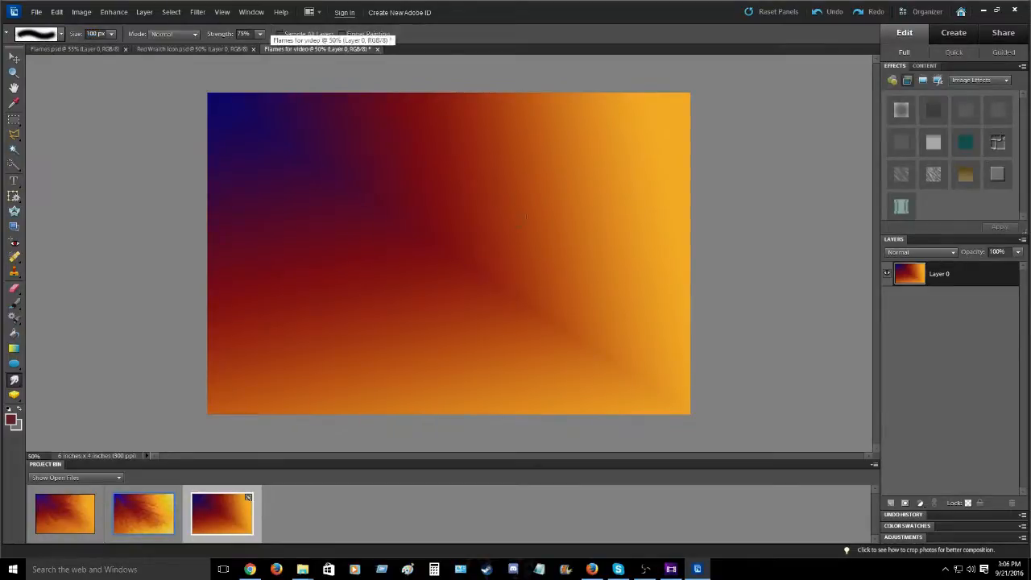
{"action": "left_click", "coordinate": [259, 34]}
{"action": "left_click_drag", "start_coordinate": [260, 51], "coordinate": [235, 49]}
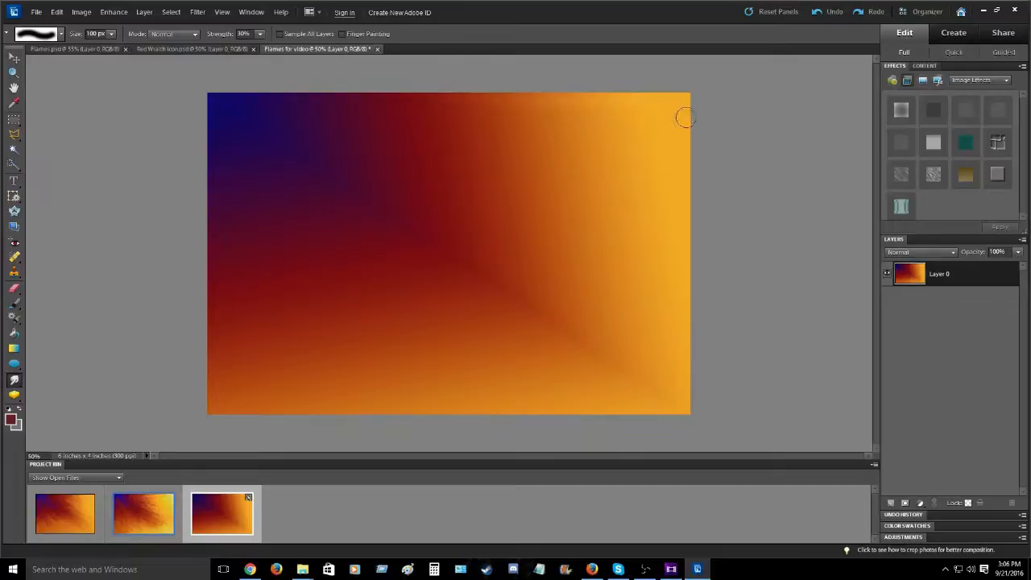
Smudge long, soft streaks from the canvas's orange right side into the red area toward the upper-left corner.
{"action": "left_click_drag", "start_coordinate": [674, 148], "coordinate": [395, 118]}
{"action": "left_click_drag", "start_coordinate": [670, 177], "coordinate": [531, 153]}
{"action": "left_click_drag", "start_coordinate": [665, 138], "coordinate": [416, 133]}
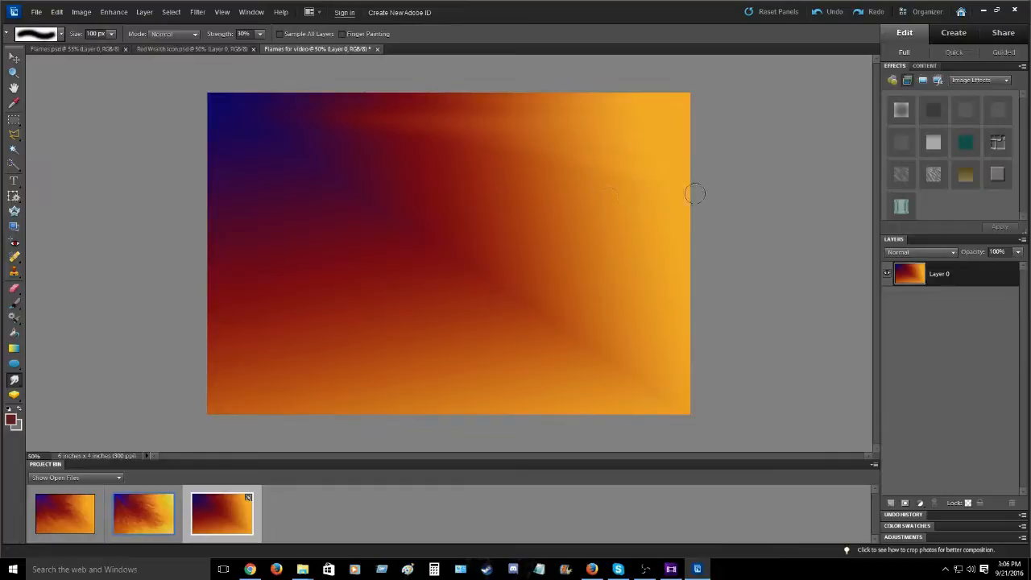
{"action": "left_click_drag", "start_coordinate": [671, 199], "coordinate": [491, 149]}
{"action": "mouse_move", "coordinate": [680, 222]}
{"action": "left_mouse_down"}
{"action": "mouse_move", "coordinate": [543, 203]}
{"action": "mouse_move", "coordinate": [377, 151]}
{"action": "left_mouse_up"}
{"action": "left_click_drag", "start_coordinate": [649, 233], "coordinate": [413, 151]}
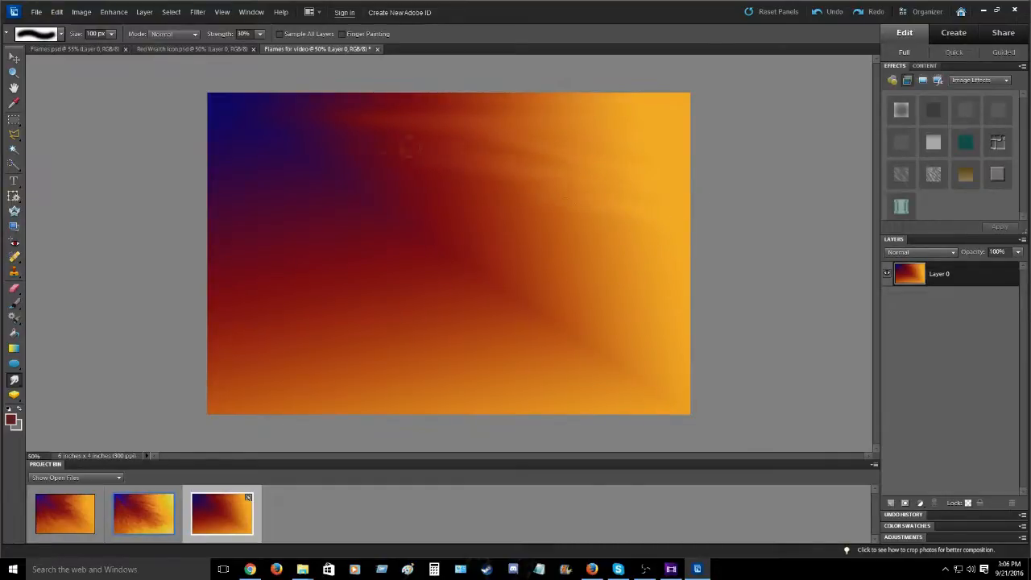
{"action": "left_click_drag", "start_coordinate": [657, 239], "coordinate": [491, 178]}
{"action": "left_click_drag", "start_coordinate": [640, 219], "coordinate": [516, 192]}
{"action": "left_click_drag", "start_coordinate": [687, 216], "coordinate": [523, 194]}
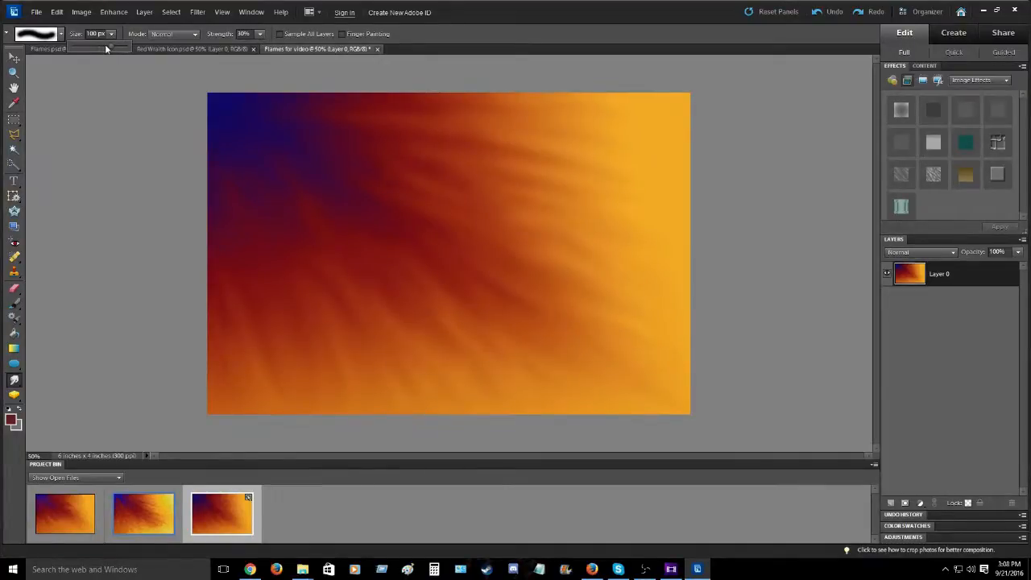
Set the Smudge tool's brush size to 40 px and its strength to 70%.
{"action": "left_click_drag", "start_coordinate": [107, 49], "coordinate": [105, 49]}
{"action": "left_click", "coordinate": [259, 34]}
{"action": "left_click_drag", "start_coordinate": [263, 50], "coordinate": [269, 53]}
{"action": "left_click_drag", "start_coordinate": [278, 52], "coordinate": [281, 51]}
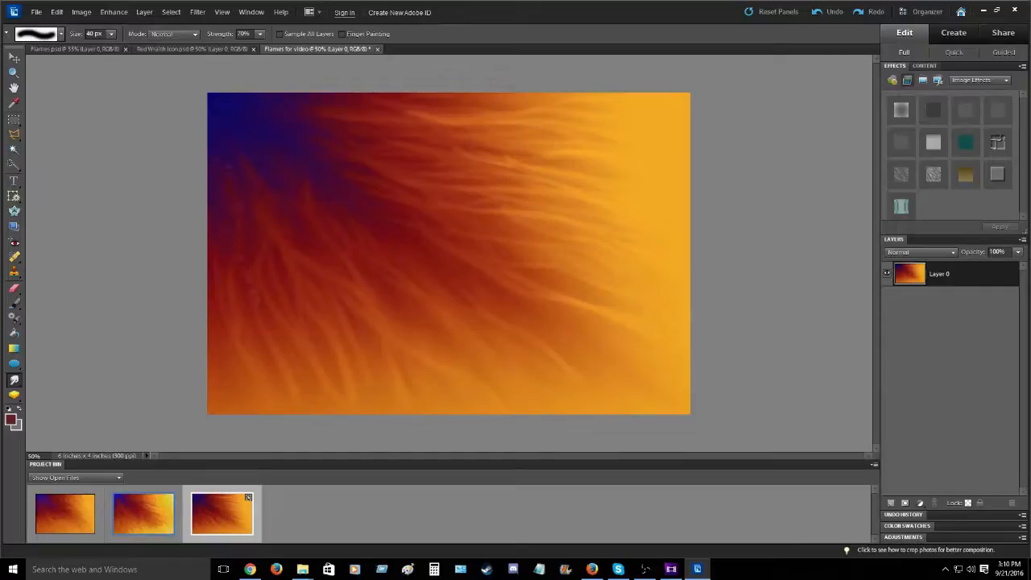
Smudge thin flame streaks upward from the orange lower edge into the red, across the canvas's lower-left and lower-middle areas.
{"action": "mouse_move", "coordinate": [254, 402]}
{"action": "left_mouse_down"}
{"action": "mouse_move", "coordinate": [232, 181]}
{"action": "mouse_move", "coordinate": [224, 235]}
{"action": "left_mouse_up"}
{"action": "left_click_drag", "start_coordinate": [238, 395], "coordinate": [219, 267]}
{"action": "left_click_drag", "start_coordinate": [220, 405], "coordinate": [213, 296]}
{"action": "mouse_move", "coordinate": [215, 391]}
{"action": "left_mouse_down"}
{"action": "mouse_move", "coordinate": [212, 284]}
{"action": "mouse_move", "coordinate": [223, 299]}
{"action": "left_mouse_up"}
{"action": "mouse_move", "coordinate": [245, 386]}
{"action": "left_mouse_down"}
{"action": "mouse_move", "coordinate": [226, 298]}
{"action": "mouse_move", "coordinate": [277, 316]}
{"action": "left_mouse_up"}
{"action": "left_click_drag", "start_coordinate": [430, 387], "coordinate": [373, 248]}
{"action": "left_click_drag", "start_coordinate": [445, 379], "coordinate": [396, 305]}
{"action": "mouse_move", "coordinate": [481, 363]}
{"action": "left_mouse_down"}
{"action": "mouse_move", "coordinate": [409, 305]}
{"action": "mouse_move", "coordinate": [353, 215]}
{"action": "left_mouse_up"}
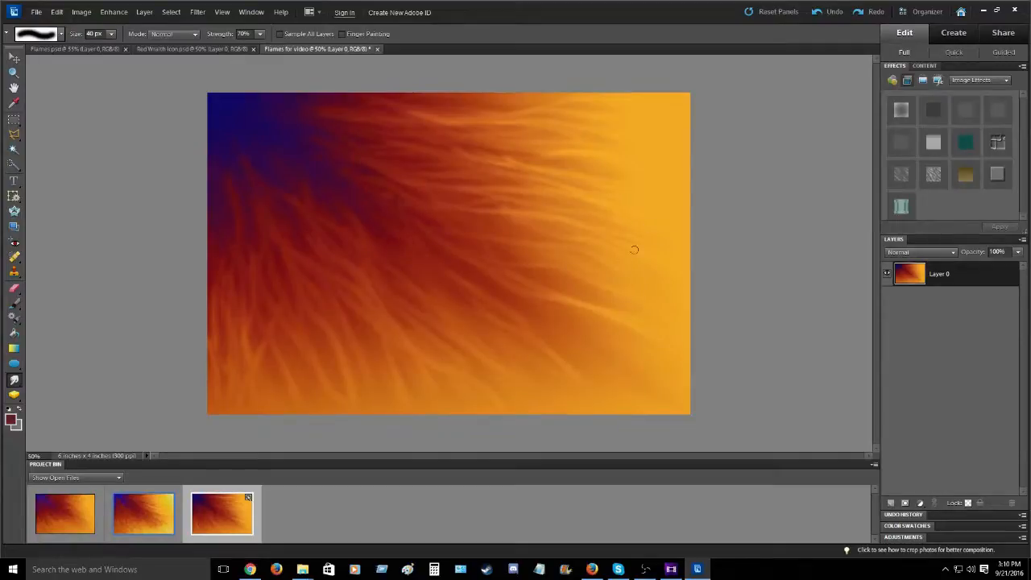
Smudge fine flame streaks leftward through the canvas's upper and right-middle areas, from orange into red and blue.
{"action": "left_click_drag", "start_coordinate": [492, 163], "coordinate": [452, 155]}
{"action": "mouse_move", "coordinate": [565, 167]}
{"action": "left_mouse_down"}
{"action": "mouse_move", "coordinate": [467, 153]}
{"action": "mouse_move", "coordinate": [380, 150]}
{"action": "left_mouse_up"}
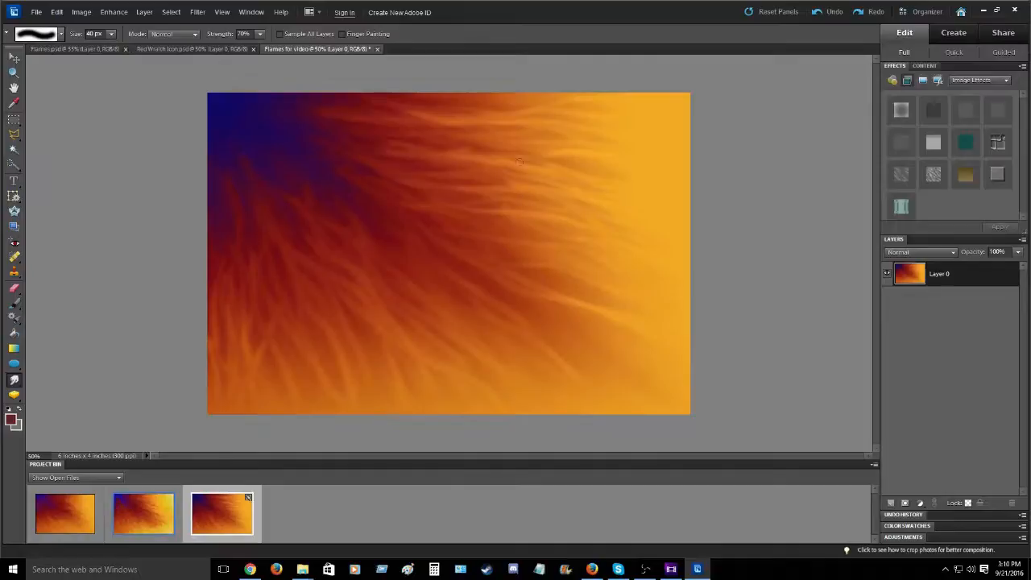
{"action": "left_click_drag", "start_coordinate": [384, 113], "coordinate": [292, 106]}
{"action": "left_click_drag", "start_coordinate": [407, 153], "coordinate": [324, 134]}
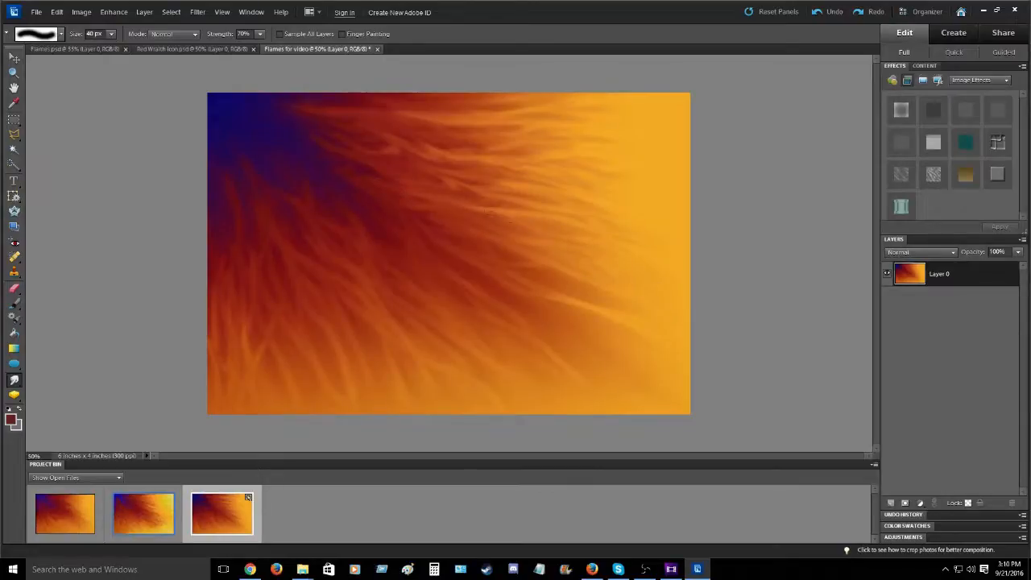
{"action": "left_click_drag", "start_coordinate": [602, 246], "coordinate": [506, 226]}
{"action": "left_click_drag", "start_coordinate": [615, 237], "coordinate": [478, 216]}
{"action": "left_click_drag", "start_coordinate": [596, 216], "coordinate": [455, 212]}
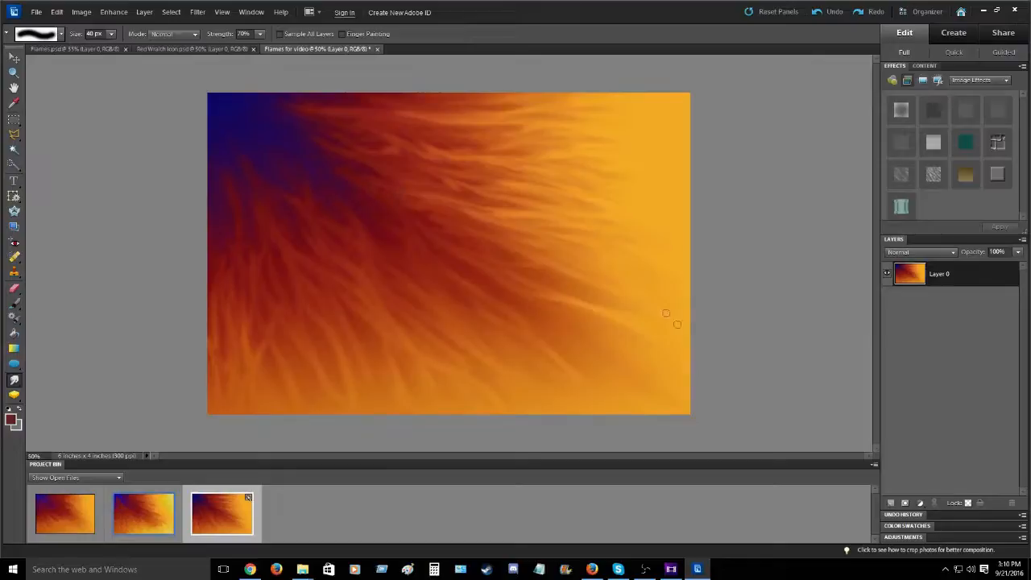
Smudge more fine streaks toward the blue corner through the lower-right, lower-middle and left parts of the flames.
{"action": "left_click_drag", "start_coordinate": [558, 280], "coordinate": [528, 270]}
{"action": "left_click_drag", "start_coordinate": [586, 288], "coordinate": [416, 229]}
{"action": "left_click_drag", "start_coordinate": [611, 353], "coordinate": [443, 274]}
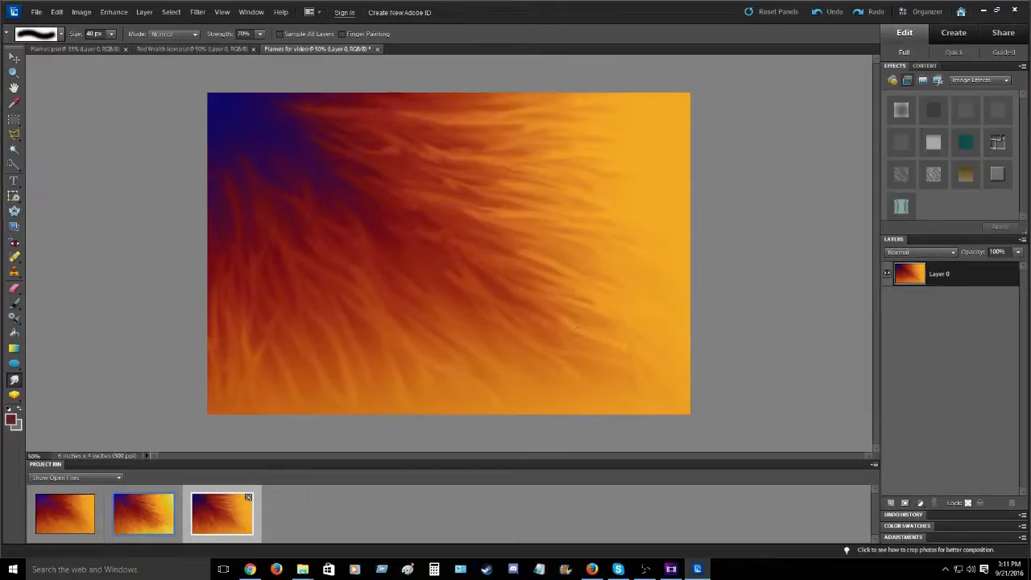
{"action": "left_click_drag", "start_coordinate": [434, 368], "coordinate": [380, 233]}
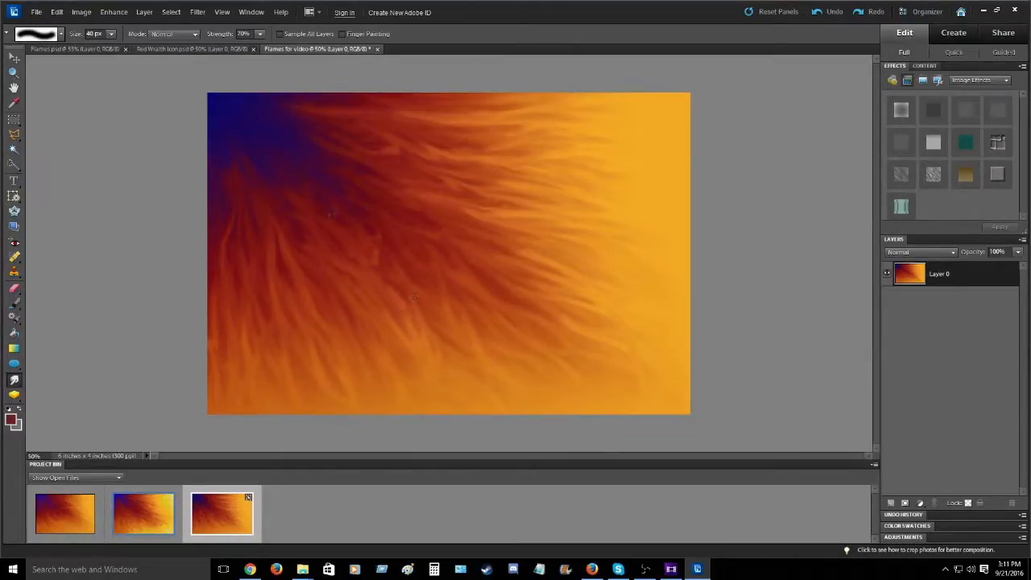
{"action": "left_click_drag", "start_coordinate": [305, 270], "coordinate": [295, 188]}
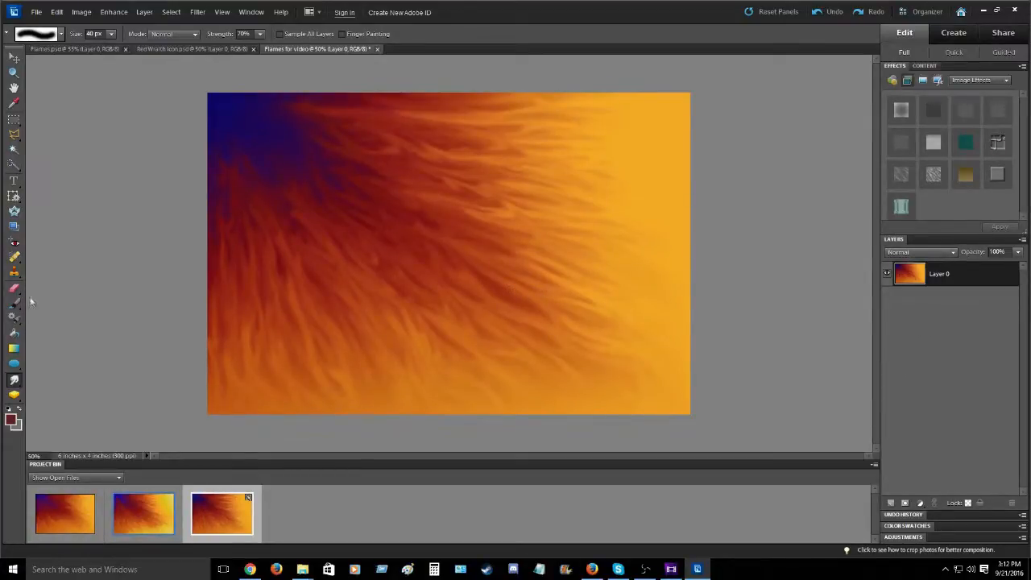
Sample the orange at the canvas's upper-right corner and lighten the foreground color to #f3b13e.
{"action": "left_click", "coordinate": [13, 103]}
{"action": "left_click", "coordinate": [688, 97]}
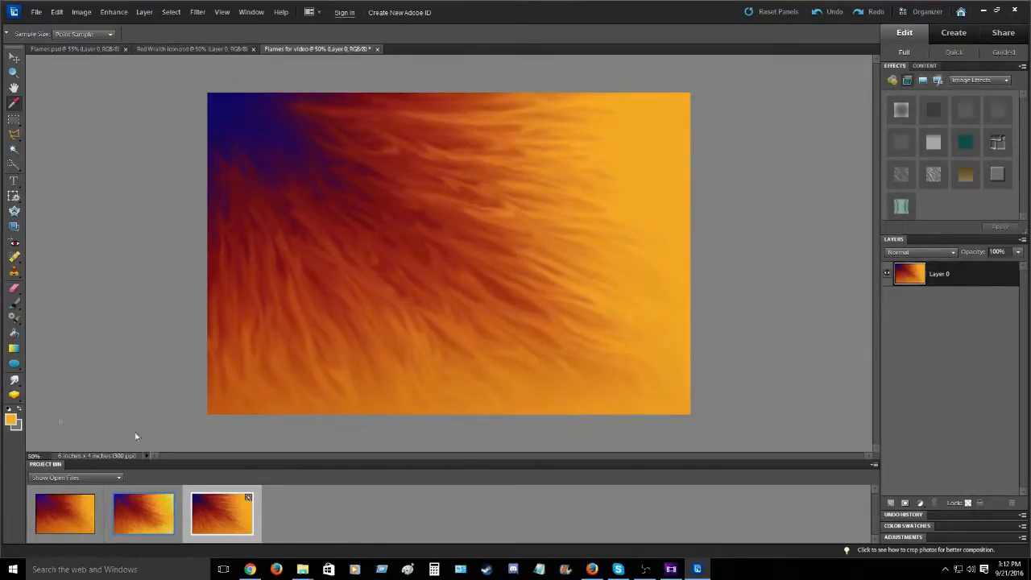
{"action": "left_click", "coordinate": [11, 418]}
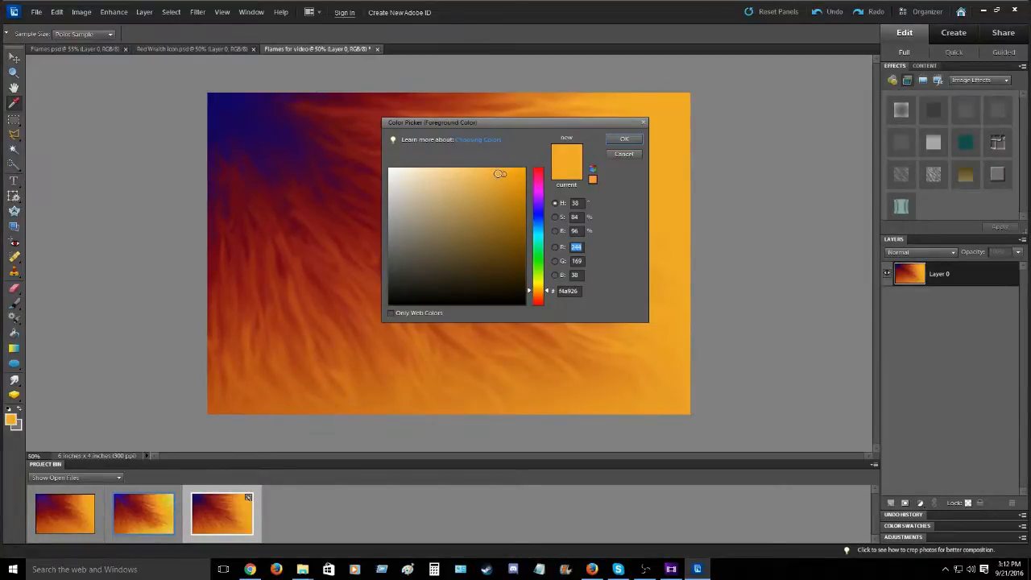
{"action": "left_click_drag", "start_coordinate": [497, 174], "coordinate": [490, 174]}
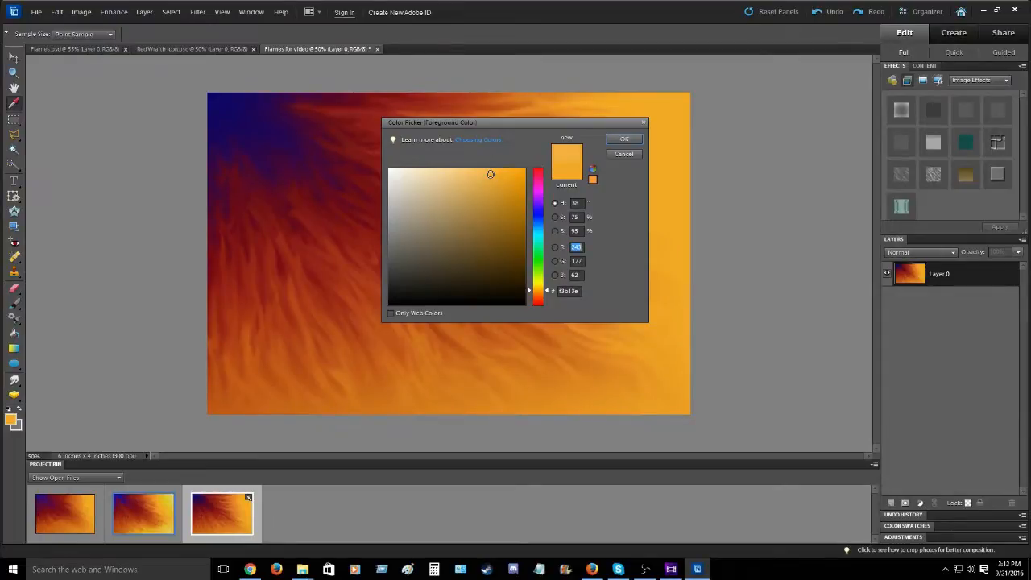
{"action": "left_click", "coordinate": [623, 142]}
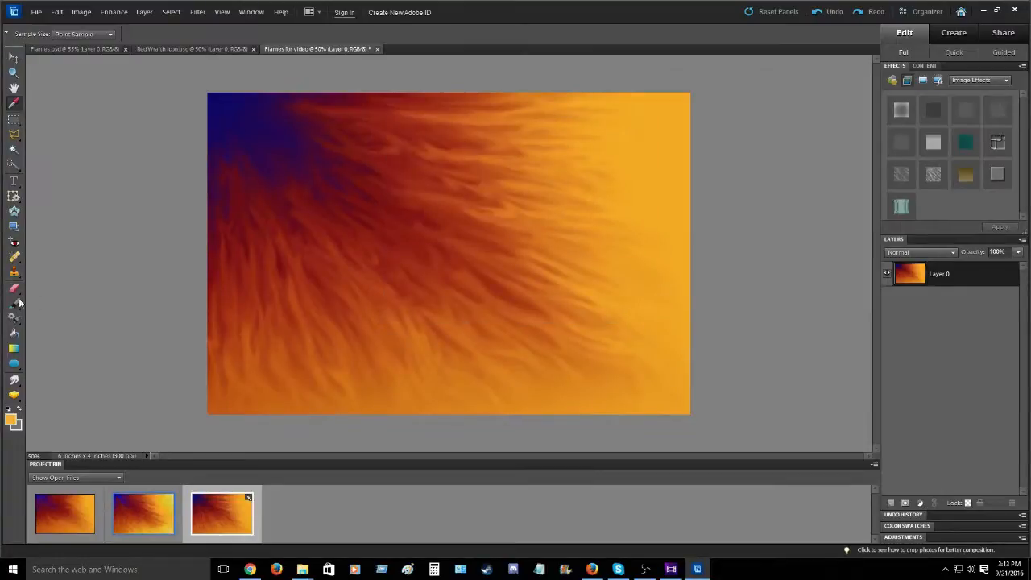
Paint the lighter orange along the canvas's right and lower edges with a soft 209 px Brush at 100% opacity.
{"action": "left_click", "coordinate": [14, 304]}
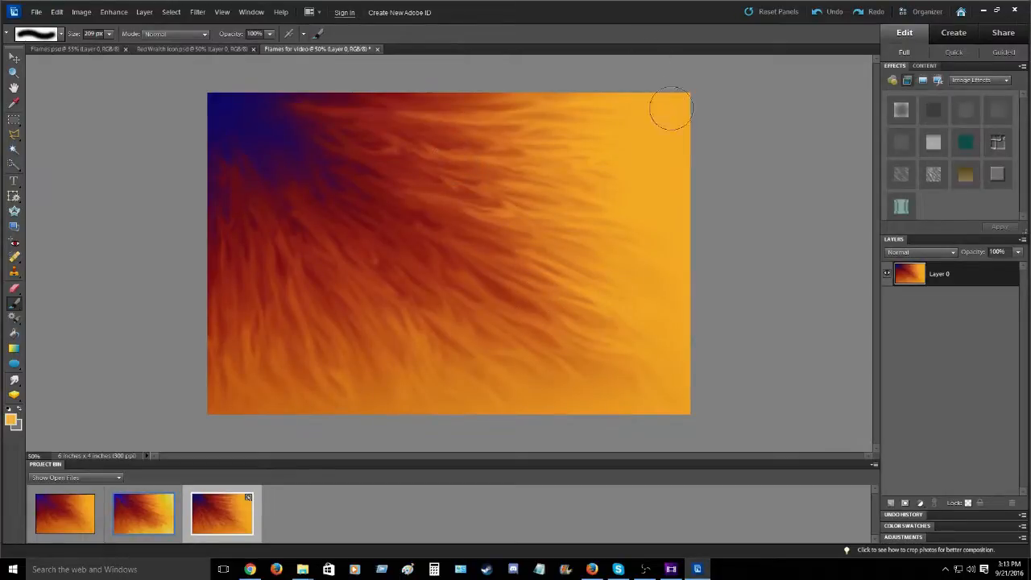
{"action": "mouse_move", "coordinate": [679, 108]}
{"action": "left_mouse_down"}
{"action": "mouse_move", "coordinate": [706, 145]}
{"action": "mouse_move", "coordinate": [686, 115]}
{"action": "mouse_move", "coordinate": [685, 142]}
{"action": "mouse_move", "coordinate": [659, 98]}
{"action": "mouse_move", "coordinate": [679, 147]}
{"action": "mouse_move", "coordinate": [660, 94]}
{"action": "mouse_move", "coordinate": [674, 126]}
{"action": "mouse_move", "coordinate": [686, 124]}
{"action": "mouse_move", "coordinate": [682, 165]}
{"action": "mouse_move", "coordinate": [697, 190]}
{"action": "mouse_move", "coordinate": [710, 288]}
{"action": "mouse_move", "coordinate": [680, 405]}
{"action": "mouse_move", "coordinate": [620, 419]}
{"action": "mouse_move", "coordinate": [672, 370]}
{"action": "mouse_move", "coordinate": [693, 331]}
{"action": "mouse_move", "coordinate": [701, 412]}
{"action": "mouse_move", "coordinate": [612, 425]}
{"action": "mouse_move", "coordinate": [479, 422]}
{"action": "mouse_move", "coordinate": [563, 434]}
{"action": "mouse_move", "coordinate": [588, 415]}
{"action": "mouse_move", "coordinate": [625, 415]}
{"action": "mouse_move", "coordinate": [368, 430]}
{"action": "mouse_move", "coordinate": [669, 416]}
{"action": "mouse_move", "coordinate": [690, 362]}
{"action": "left_mouse_up"}
{"action": "mouse_move", "coordinate": [702, 135]}
{"action": "left_mouse_down"}
{"action": "mouse_move", "coordinate": [664, 101]}
{"action": "mouse_move", "coordinate": [683, 108]}
{"action": "mouse_move", "coordinate": [705, 210]}
{"action": "mouse_move", "coordinate": [699, 391]}
{"action": "mouse_move", "coordinate": [678, 415]}
{"action": "mouse_move", "coordinate": [692, 411]}
{"action": "mouse_move", "coordinate": [676, 384]}
{"action": "mouse_move", "coordinate": [688, 400]}
{"action": "mouse_move", "coordinate": [684, 305]}
{"action": "mouse_move", "coordinate": [691, 320]}
{"action": "mouse_move", "coordinate": [701, 238]}
{"action": "mouse_move", "coordinate": [640, 389]}
{"action": "left_mouse_up"}
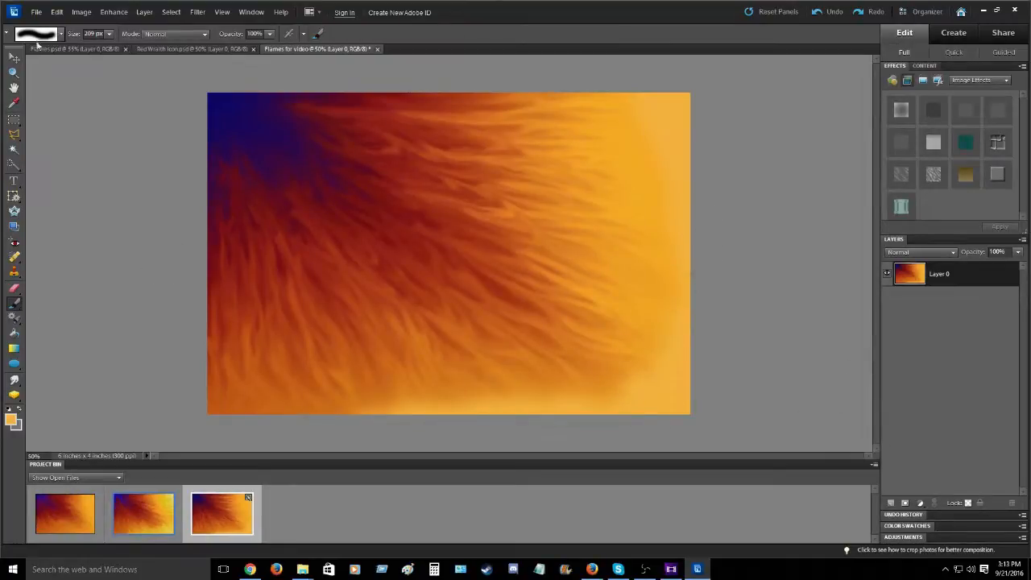
Switch back to the Smudge tool and set its brush size to 100 px and strength to 40%.
{"action": "left_click", "coordinate": [14, 383]}
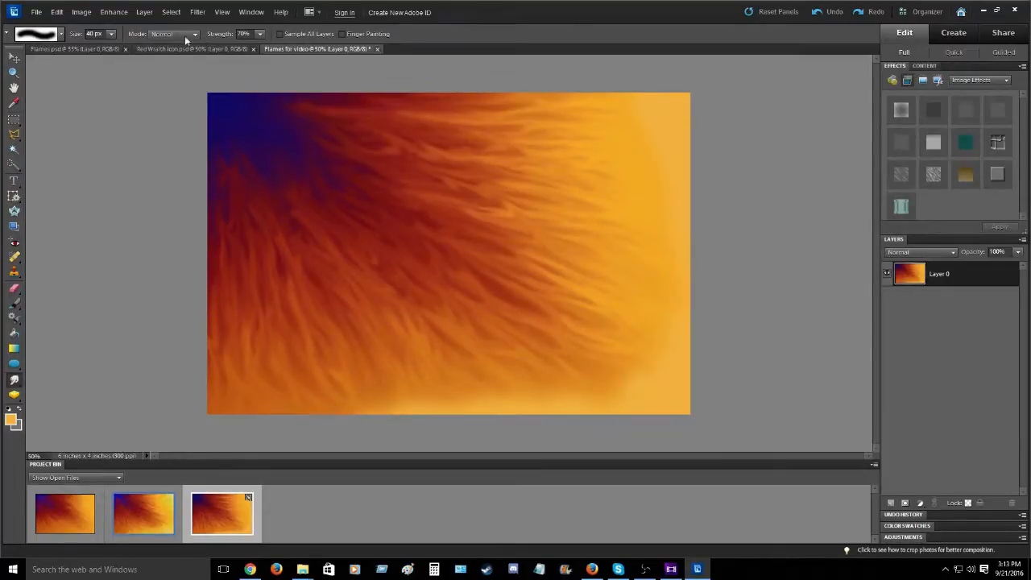
{"action": "left_click", "coordinate": [111, 36]}
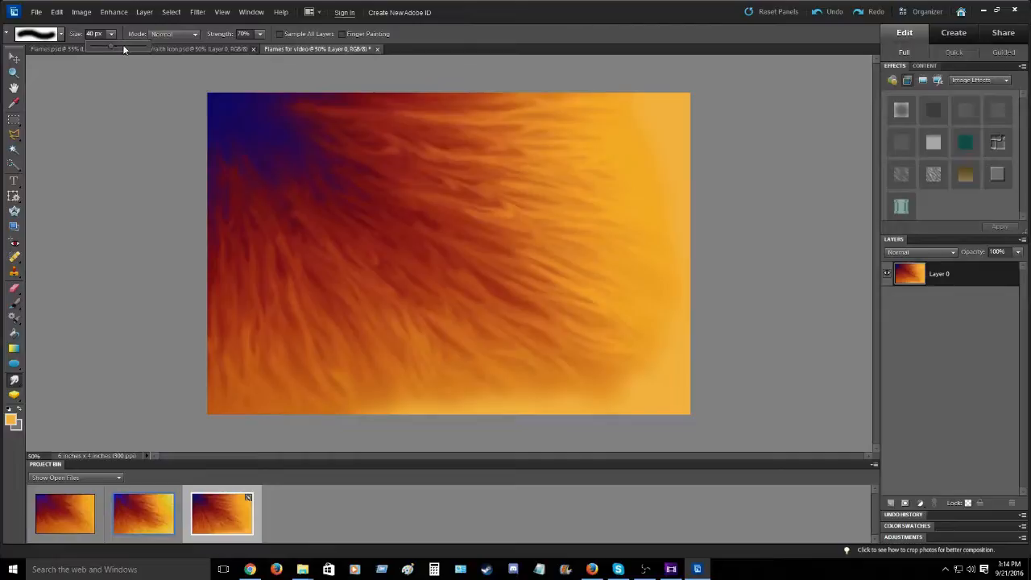
{"action": "left_click_drag", "start_coordinate": [96, 34], "coordinate": [33, 38]}
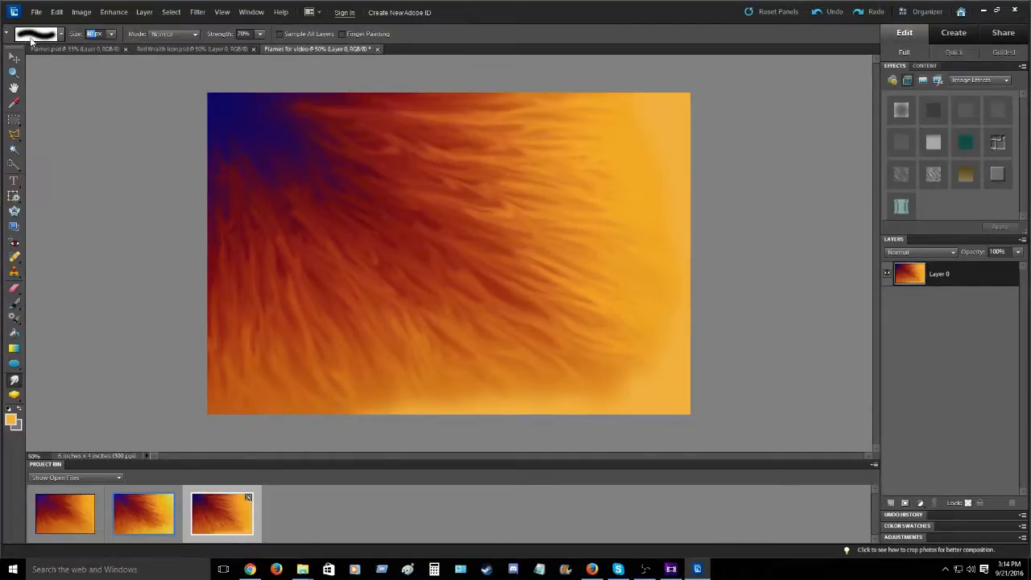
{"action": "type", "text": "100"}
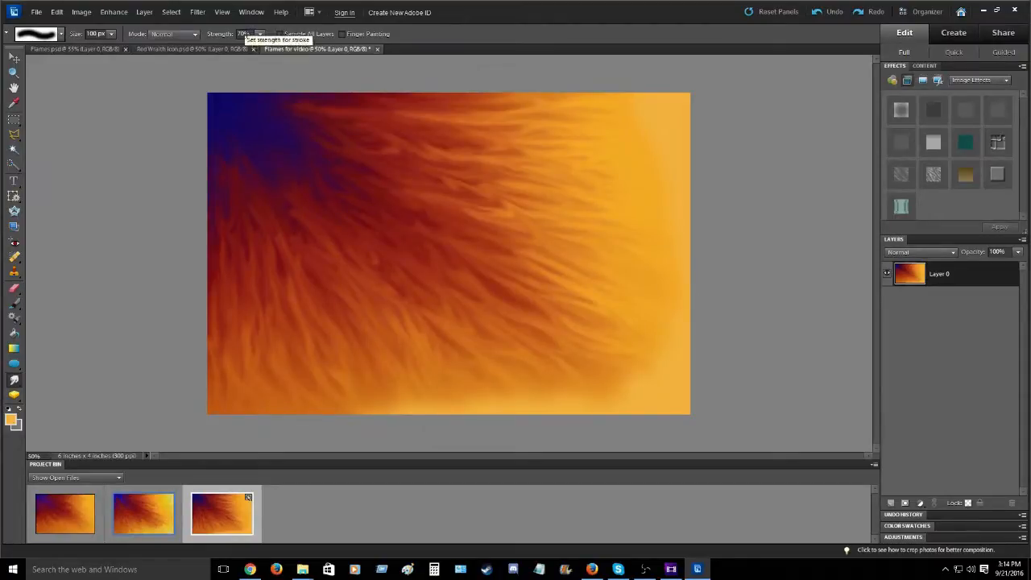
{"action": "key", "text": "4"}
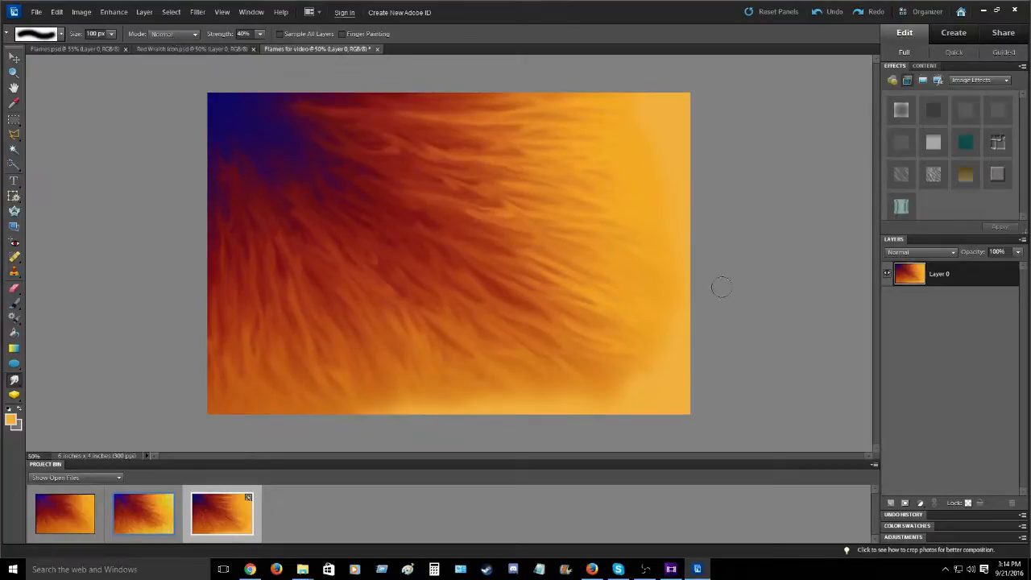
Smudge the inner border of the light orange band into the flames along the canvas's lower and right edges.
{"action": "mouse_move", "coordinate": [675, 388]}
{"action": "left_mouse_down"}
{"action": "mouse_move", "coordinate": [606, 353]}
{"action": "mouse_move", "coordinate": [654, 395]}
{"action": "mouse_move", "coordinate": [567, 311]}
{"action": "mouse_move", "coordinate": [640, 395]}
{"action": "mouse_move", "coordinate": [567, 370]}
{"action": "mouse_move", "coordinate": [621, 397]}
{"action": "mouse_move", "coordinate": [582, 403]}
{"action": "mouse_move", "coordinate": [550, 368]}
{"action": "mouse_move", "coordinate": [574, 412]}
{"action": "mouse_move", "coordinate": [522, 415]}
{"action": "mouse_move", "coordinate": [465, 386]}
{"action": "mouse_move", "coordinate": [438, 409]}
{"action": "mouse_move", "coordinate": [405, 403]}
{"action": "mouse_move", "coordinate": [376, 413]}
{"action": "left_mouse_up"}
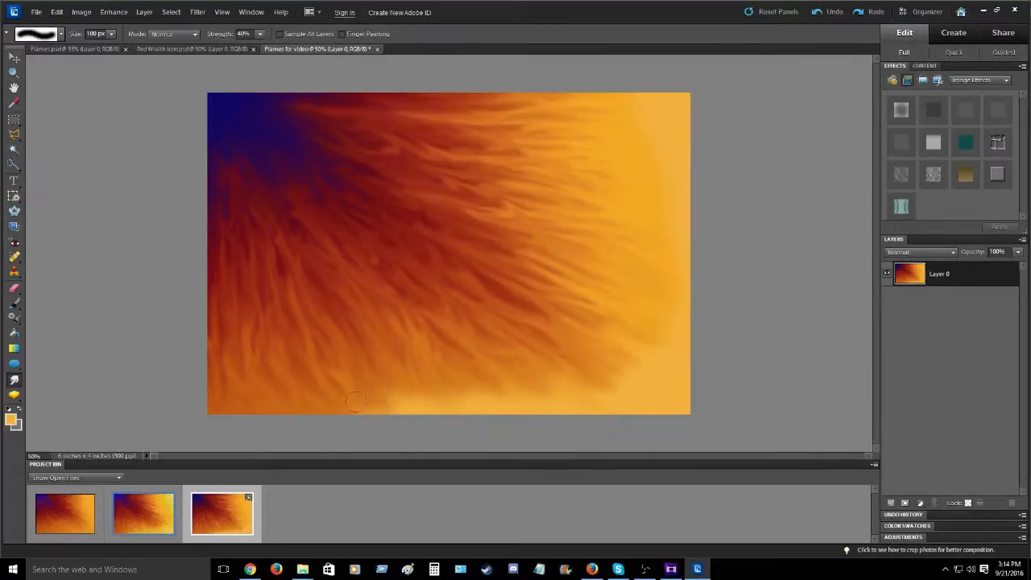
{"action": "mouse_move", "coordinate": [667, 322]}
{"action": "left_mouse_down"}
{"action": "mouse_move", "coordinate": [634, 321]}
{"action": "mouse_move", "coordinate": [672, 348]}
{"action": "mouse_move", "coordinate": [690, 316]}
{"action": "mouse_move", "coordinate": [660, 278]}
{"action": "mouse_move", "coordinate": [681, 207]}
{"action": "mouse_move", "coordinate": [645, 186]}
{"action": "mouse_move", "coordinate": [689, 156]}
{"action": "mouse_move", "coordinate": [623, 138]}
{"action": "mouse_move", "coordinate": [680, 119]}
{"action": "mouse_move", "coordinate": [647, 101]}
{"action": "mouse_move", "coordinate": [612, 101]}
{"action": "mouse_move", "coordinate": [703, 171]}
{"action": "left_mouse_up"}
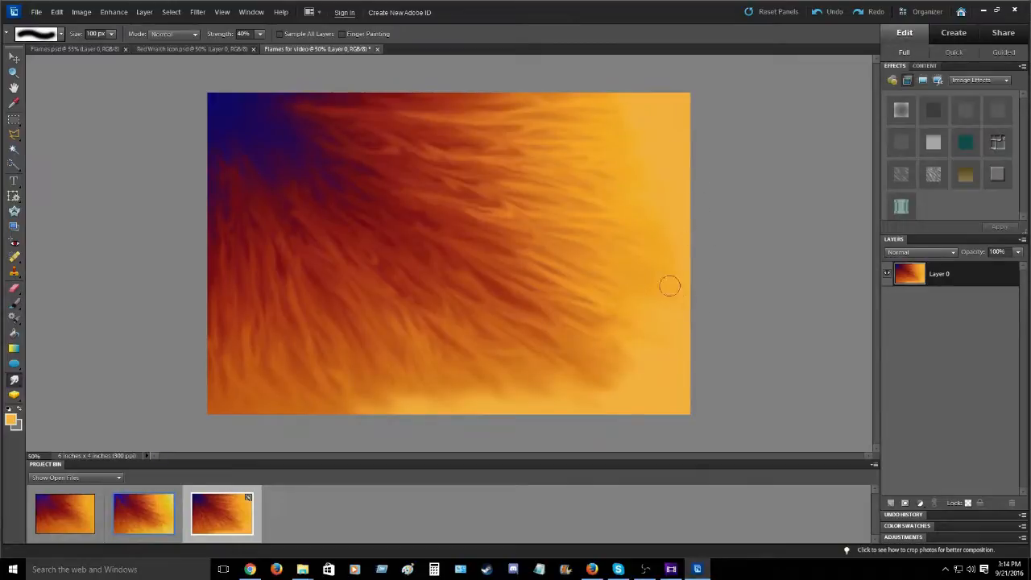
{"action": "mouse_move", "coordinate": [553, 389]}
{"action": "left_mouse_down"}
{"action": "mouse_move", "coordinate": [543, 416]}
{"action": "mouse_move", "coordinate": [485, 410]}
{"action": "mouse_move", "coordinate": [517, 404]}
{"action": "mouse_move", "coordinate": [576, 406]}
{"action": "left_mouse_up"}
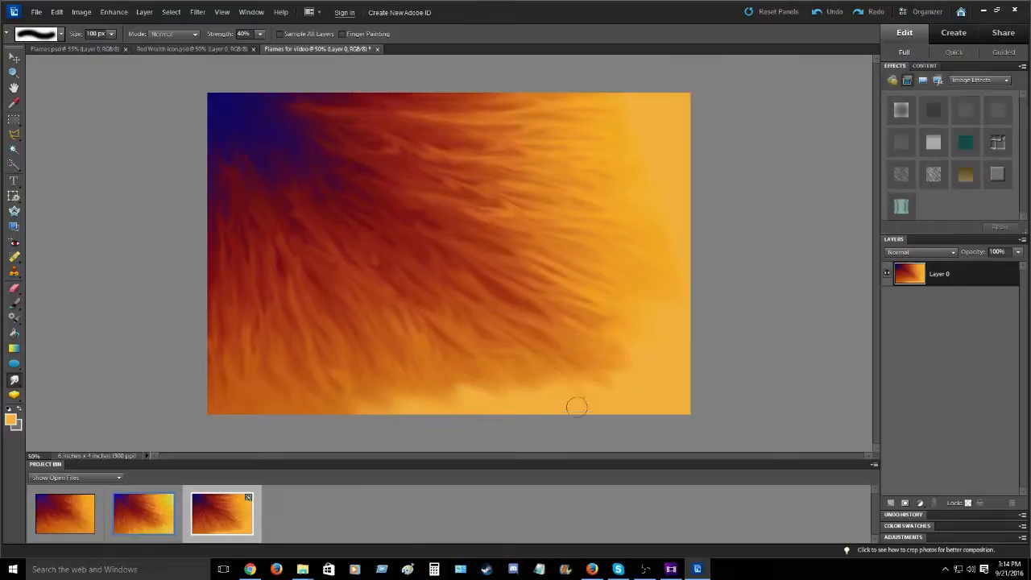
{"action": "left_click_drag", "start_coordinate": [657, 399], "coordinate": [600, 367]}
{"action": "left_click_drag", "start_coordinate": [664, 384], "coordinate": [612, 351]}
{"action": "left_click_drag", "start_coordinate": [440, 408], "coordinate": [416, 391]}
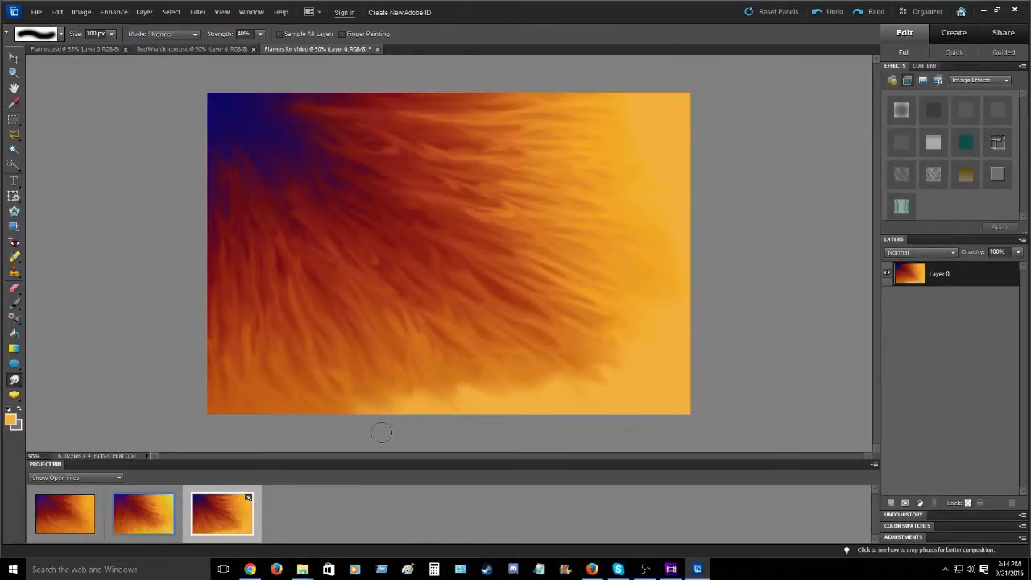
Set the Smudge tool's brush size to 35 px and its strength to 69%.
{"action": "left_click", "coordinate": [111, 34]}
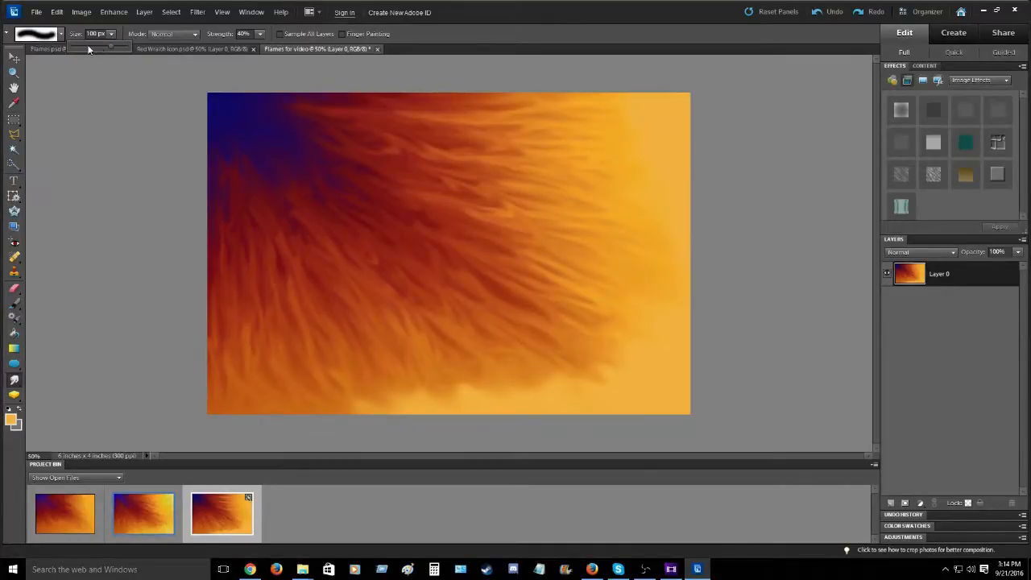
{"action": "left_click", "coordinate": [85, 47]}
{"action": "left_click", "coordinate": [260, 34]}
{"action": "left_click", "coordinate": [273, 50]}
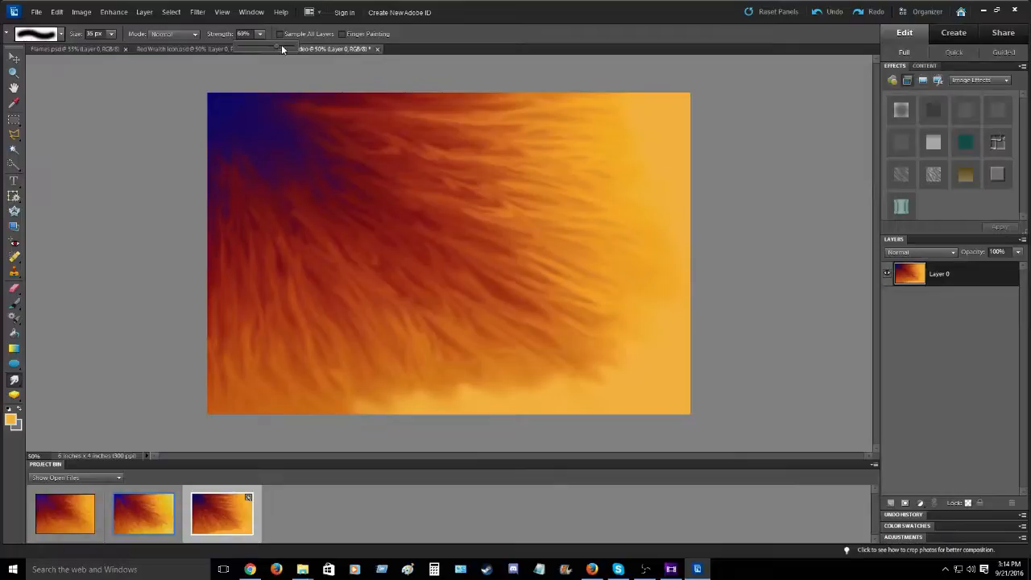
{"action": "left_click_drag", "start_coordinate": [276, 47], "coordinate": [277, 47]}
{"action": "left_click", "coordinate": [670, 177]}
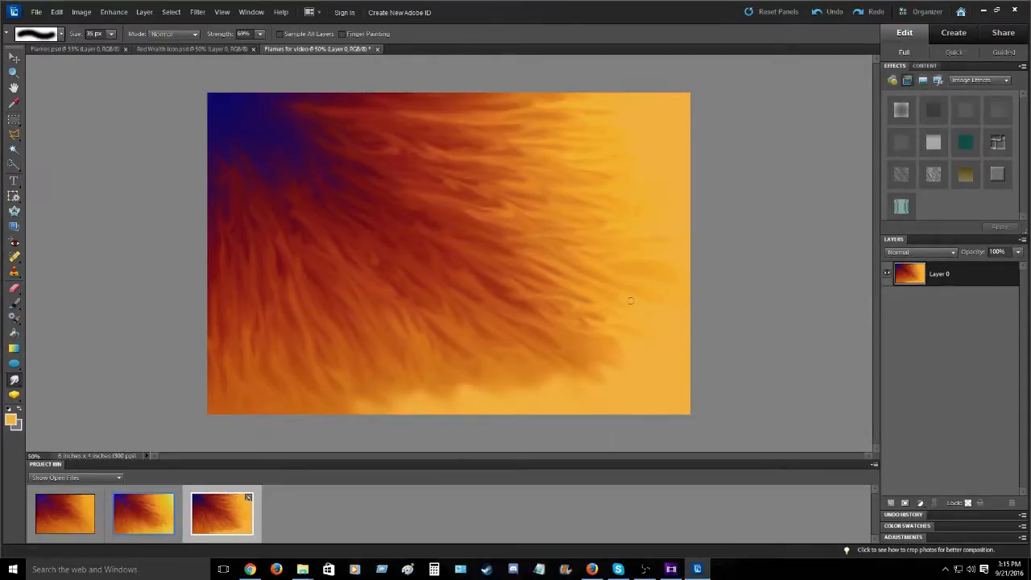
Smudge thin flame tips from the light orange band into the darker flames in the canvas's lower-right area.
{"action": "left_click_drag", "start_coordinate": [594, 344], "coordinate": [555, 333]}
{"action": "left_click_drag", "start_coordinate": [618, 370], "coordinate": [483, 327]}
{"action": "left_click_drag", "start_coordinate": [601, 375], "coordinate": [543, 334]}
{"action": "left_click_drag", "start_coordinate": [558, 378], "coordinate": [517, 352]}
{"action": "left_click_drag", "start_coordinate": [589, 385], "coordinate": [541, 355]}
{"action": "left_click_drag", "start_coordinate": [547, 391], "coordinate": [478, 330]}
{"action": "left_click_drag", "start_coordinate": [520, 366], "coordinate": [484, 272]}
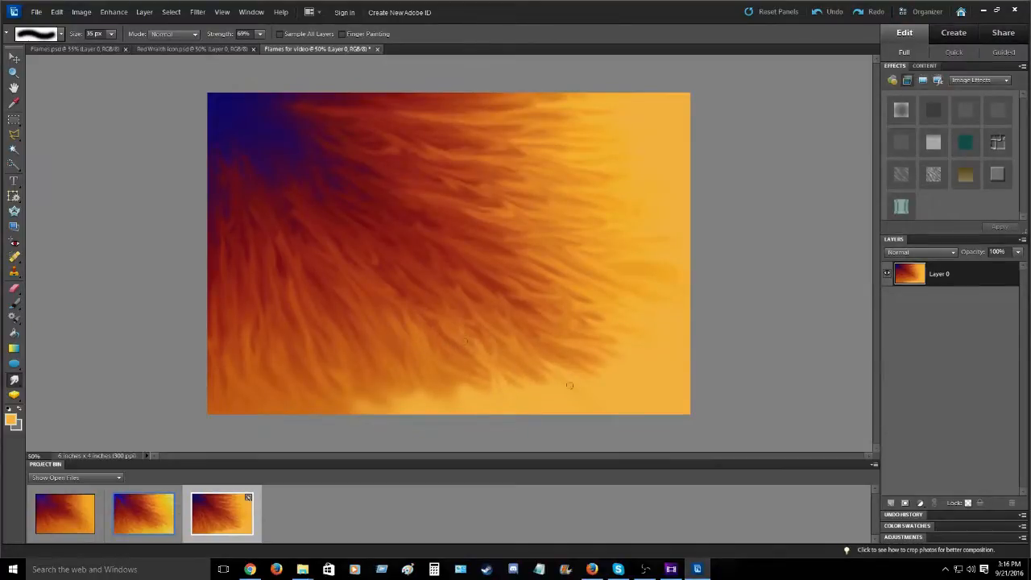
Smudge thin flame tips from the light orange band up into the flames at the canvas's lower middle.
{"action": "left_click_drag", "start_coordinate": [474, 387], "coordinate": [416, 320]}
{"action": "mouse_move", "coordinate": [492, 394]}
{"action": "left_mouse_down"}
{"action": "mouse_move", "coordinate": [465, 366]}
{"action": "mouse_move", "coordinate": [436, 356]}
{"action": "left_mouse_up"}
{"action": "mouse_move", "coordinate": [495, 396]}
{"action": "left_mouse_down"}
{"action": "mouse_move", "coordinate": [418, 364]}
{"action": "mouse_move", "coordinate": [430, 393]}
{"action": "mouse_move", "coordinate": [401, 339]}
{"action": "left_mouse_up"}
{"action": "left_click_drag", "start_coordinate": [457, 398], "coordinate": [413, 369]}
{"action": "left_click_drag", "start_coordinate": [435, 411], "coordinate": [411, 385]}
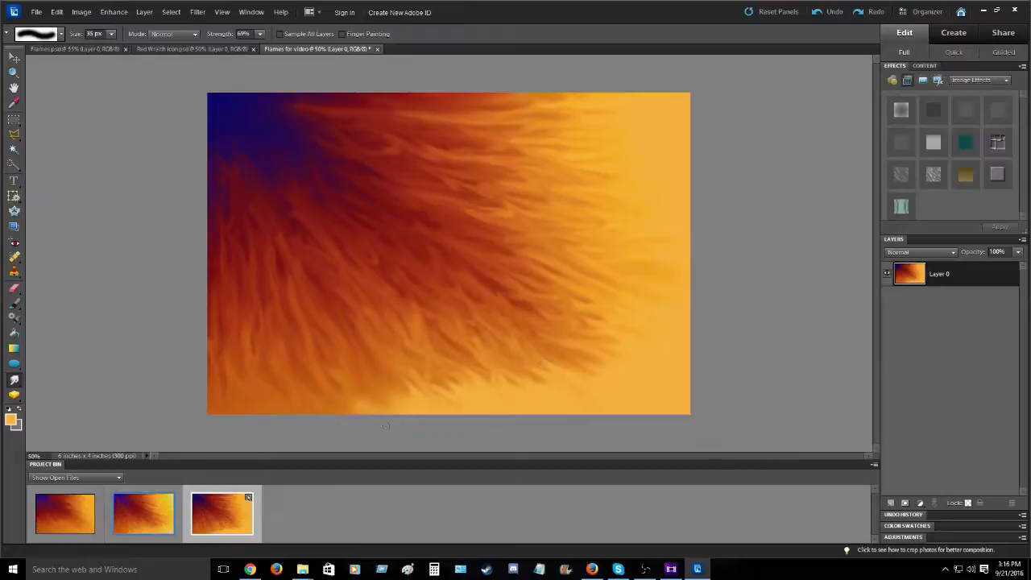
Smudge the band's remaining end into fine flame tips along the lower edge, left of the canvas's middle.
{"action": "mouse_move", "coordinate": [450, 405]}
{"action": "left_mouse_down"}
{"action": "mouse_move", "coordinate": [341, 369]}
{"action": "mouse_move", "coordinate": [413, 398]}
{"action": "mouse_move", "coordinate": [370, 371]}
{"action": "left_mouse_up"}
{"action": "mouse_move", "coordinate": [406, 405]}
{"action": "left_mouse_down"}
{"action": "mouse_move", "coordinate": [352, 368]}
{"action": "mouse_move", "coordinate": [392, 410]}
{"action": "mouse_move", "coordinate": [347, 363]}
{"action": "left_mouse_up"}
{"action": "left_click_drag", "start_coordinate": [417, 394], "coordinate": [326, 306]}
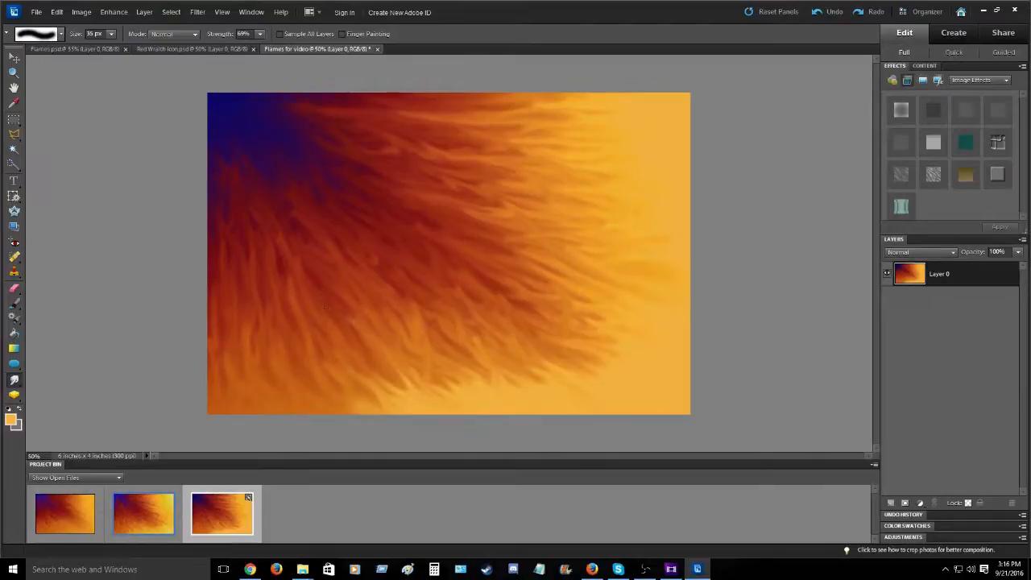
{"action": "mouse_move", "coordinate": [371, 413]}
{"action": "left_mouse_down"}
{"action": "mouse_move", "coordinate": [356, 388]}
{"action": "mouse_move", "coordinate": [336, 383]}
{"action": "left_mouse_up"}
{"action": "left_click_drag", "start_coordinate": [366, 414], "coordinate": [267, 356]}
{"action": "mouse_move", "coordinate": [405, 394]}
{"action": "left_mouse_down"}
{"action": "mouse_move", "coordinate": [384, 375]}
{"action": "mouse_move", "coordinate": [367, 394]}
{"action": "left_mouse_up"}
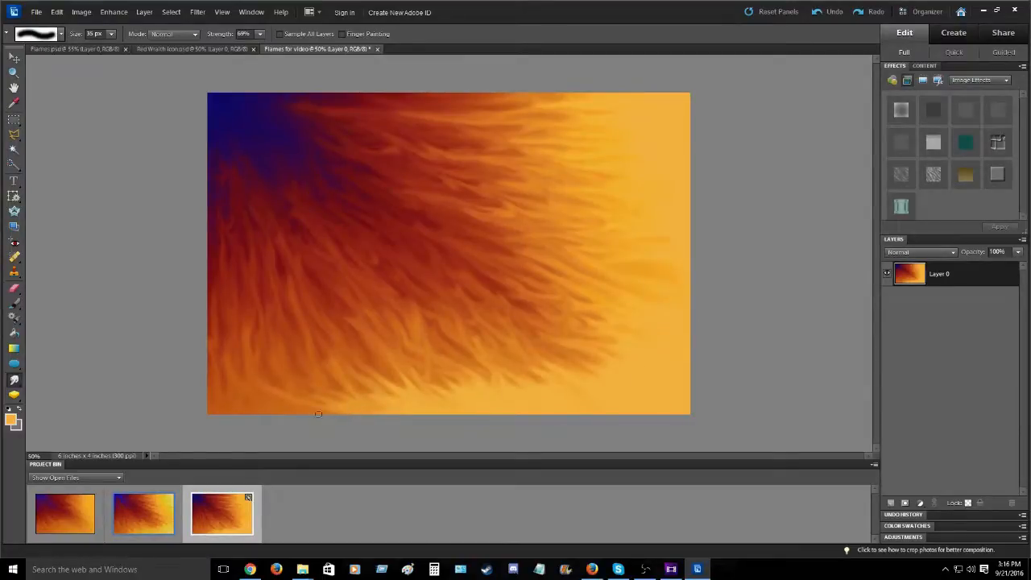
{"action": "left_click_drag", "start_coordinate": [305, 411], "coordinate": [315, 411]}
{"action": "mouse_move", "coordinate": [372, 411]}
{"action": "left_mouse_down"}
{"action": "mouse_move", "coordinate": [324, 401]}
{"action": "mouse_move", "coordinate": [338, 398]}
{"action": "left_mouse_up"}
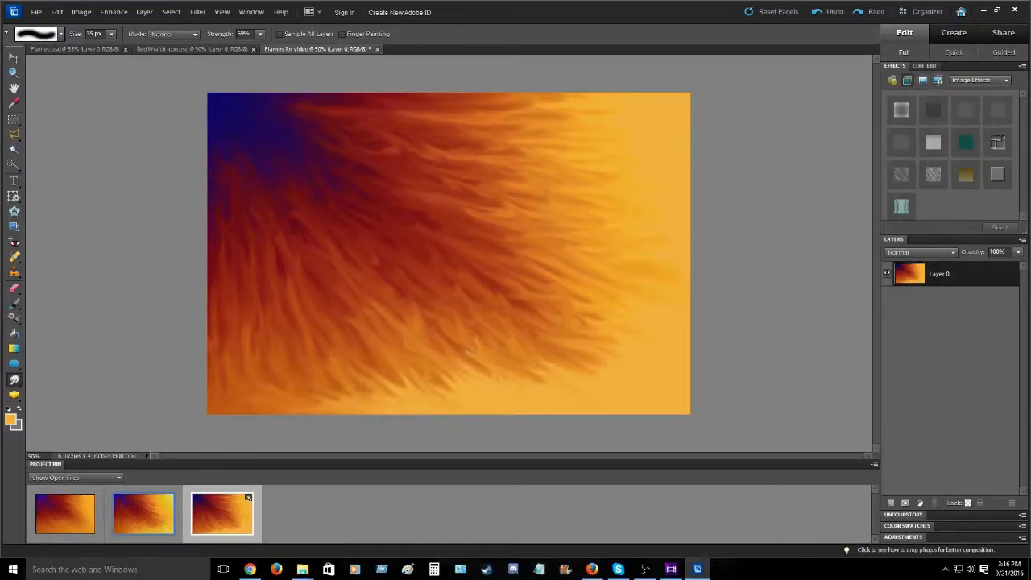
Set the Smudge tool's strength to 39% and soften the flame tips along the canvas's lower edge.
{"action": "left_click", "coordinate": [259, 34]}
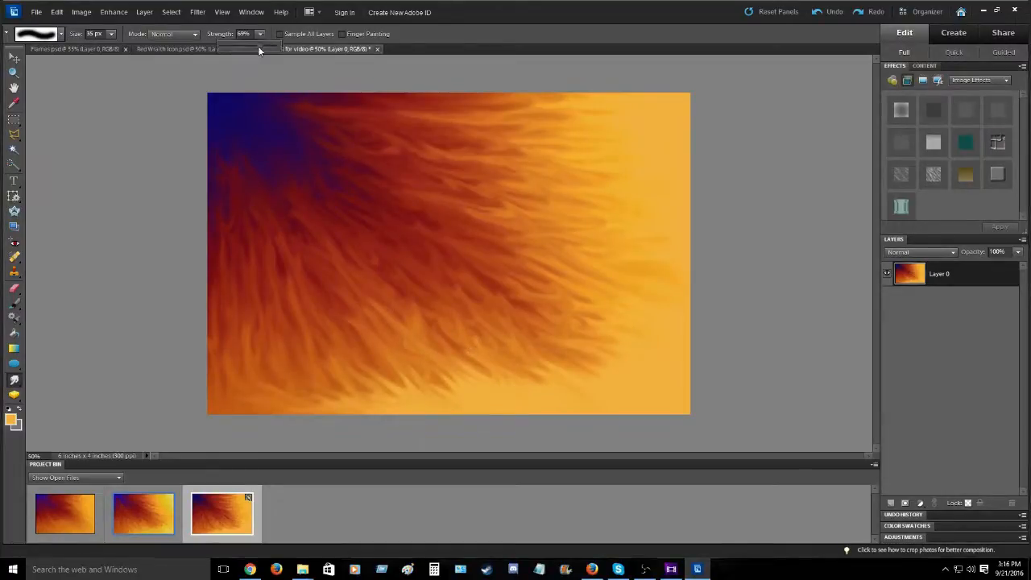
{"action": "left_click_drag", "start_coordinate": [251, 50], "coordinate": [245, 48]}
{"action": "left_click", "coordinate": [557, 393]}
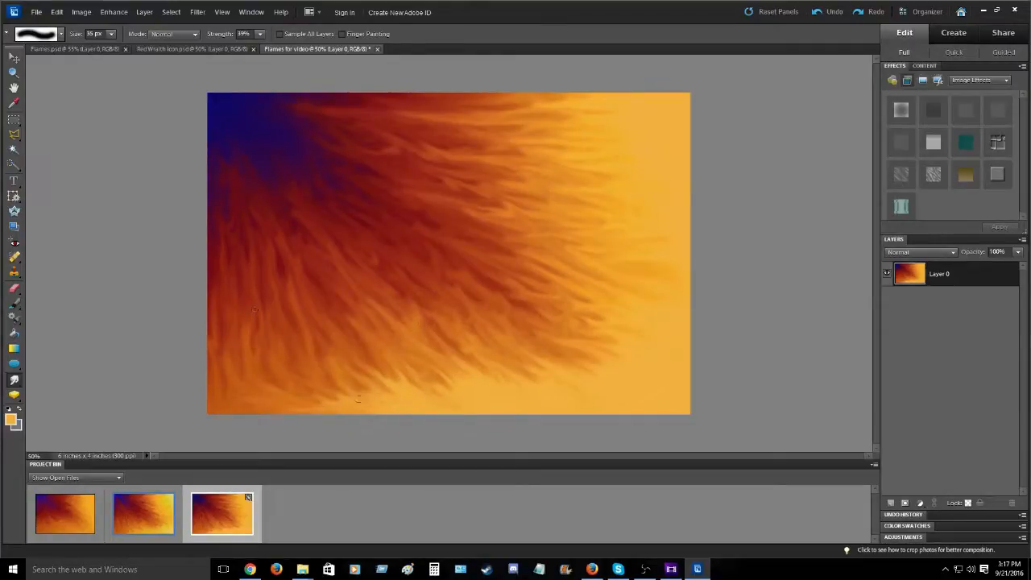
Set the Smudge tool's strength to 61% and pull longer flame streaks across the lower edge and into the canvas's lower-right corner.
{"action": "left_click", "coordinate": [261, 34]}
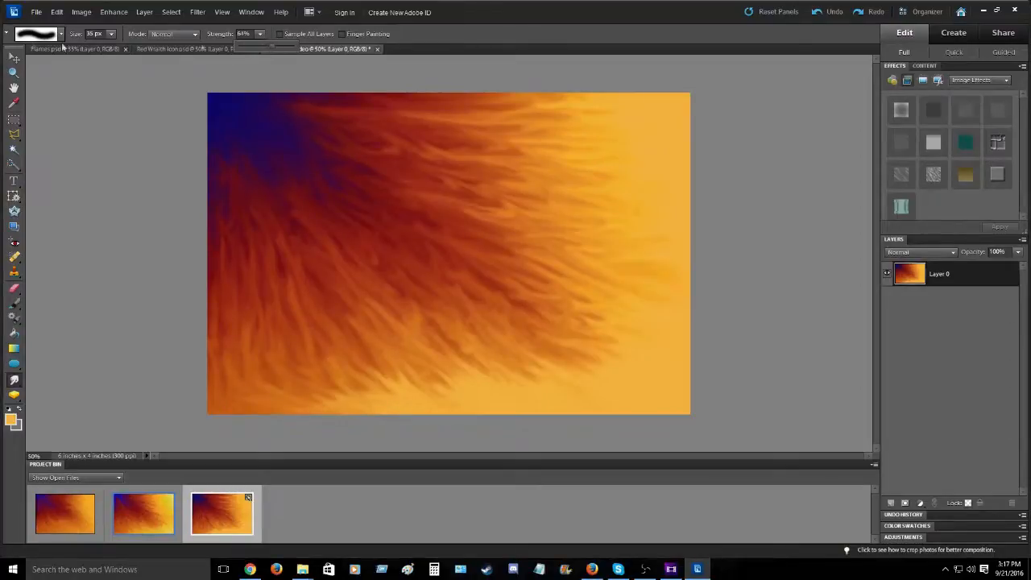
{"action": "left_click", "coordinate": [477, 380]}
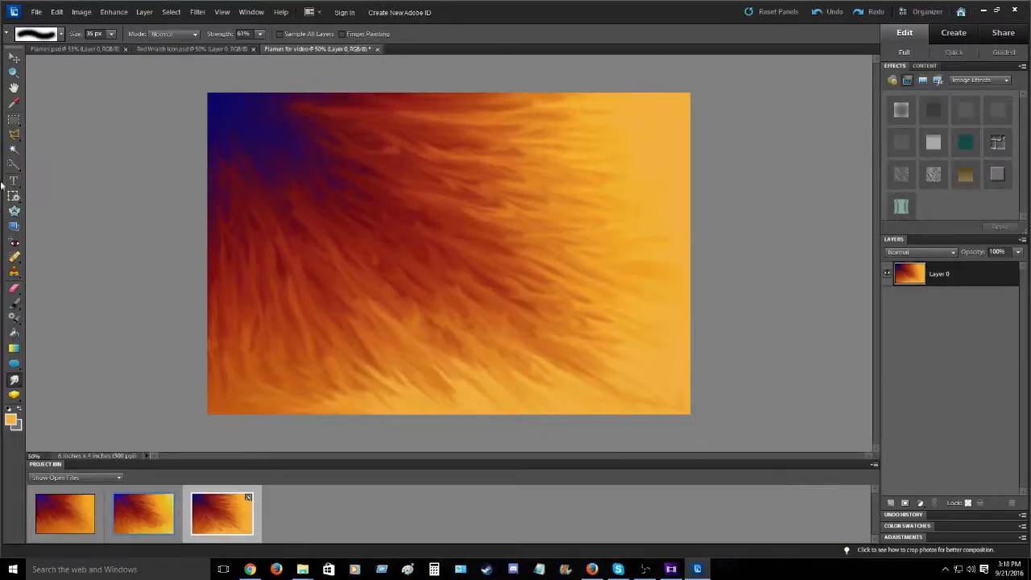
Set the foreground color to the pale orange f4d091.
{"action": "left_click", "coordinate": [12, 420]}
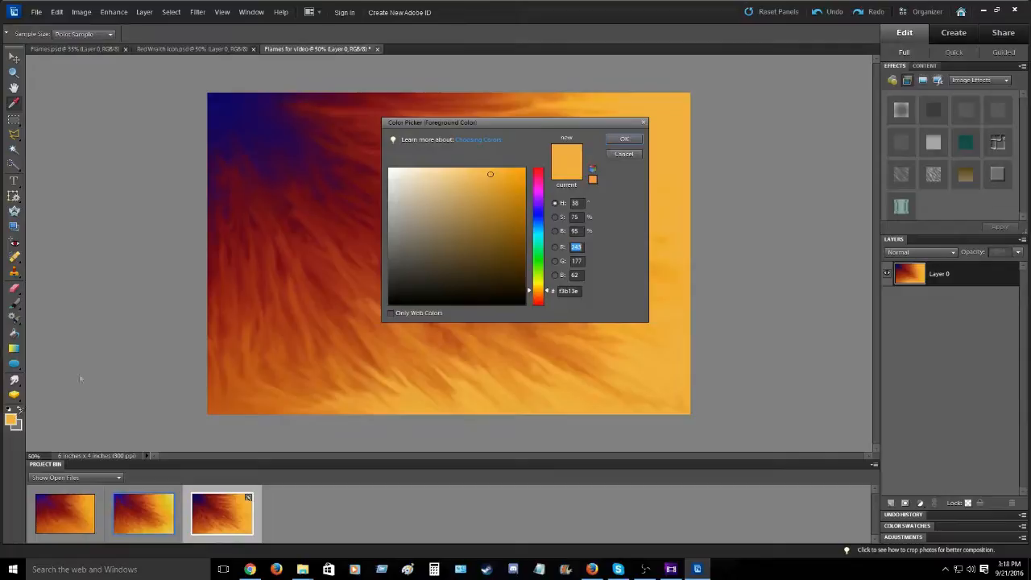
{"action": "left_click", "coordinate": [458, 173]}
{"action": "left_click", "coordinate": [443, 173]}
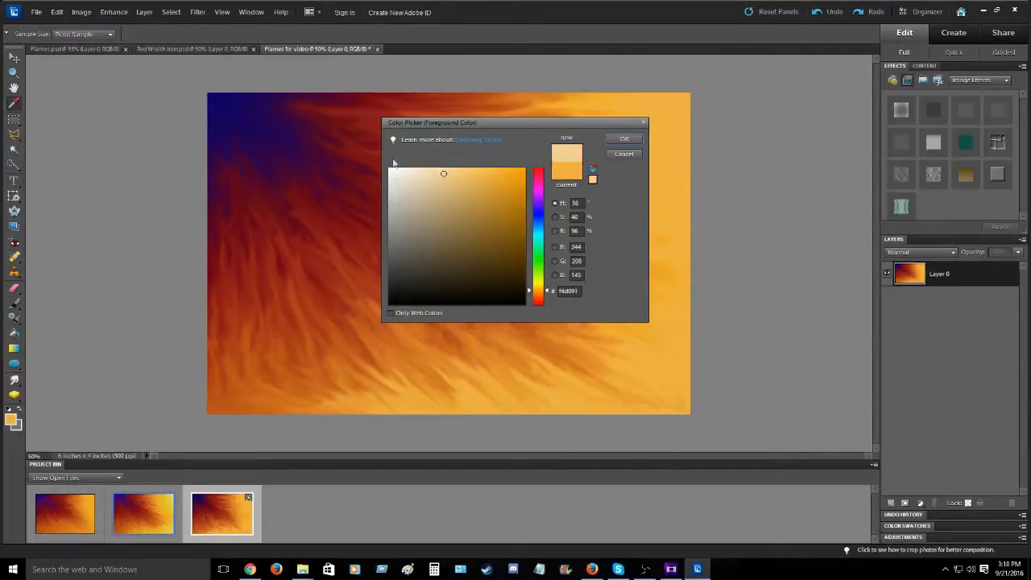
{"action": "left_click", "coordinate": [636, 140]}
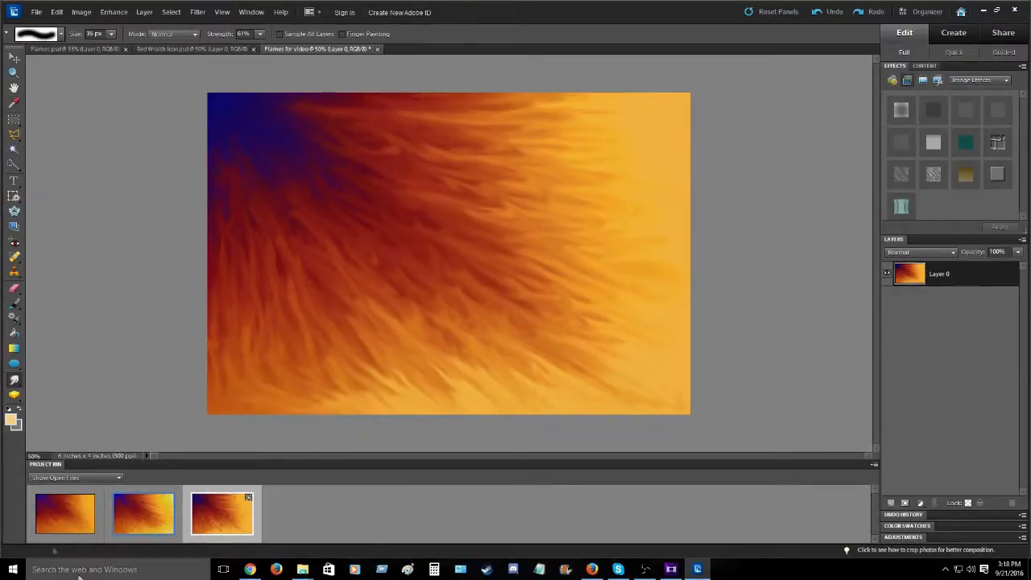
Paint a pale orange glow along the canvas's right edge and lower-right corner with the Brush at 50% opacity.
{"action": "left_click", "coordinate": [15, 303]}
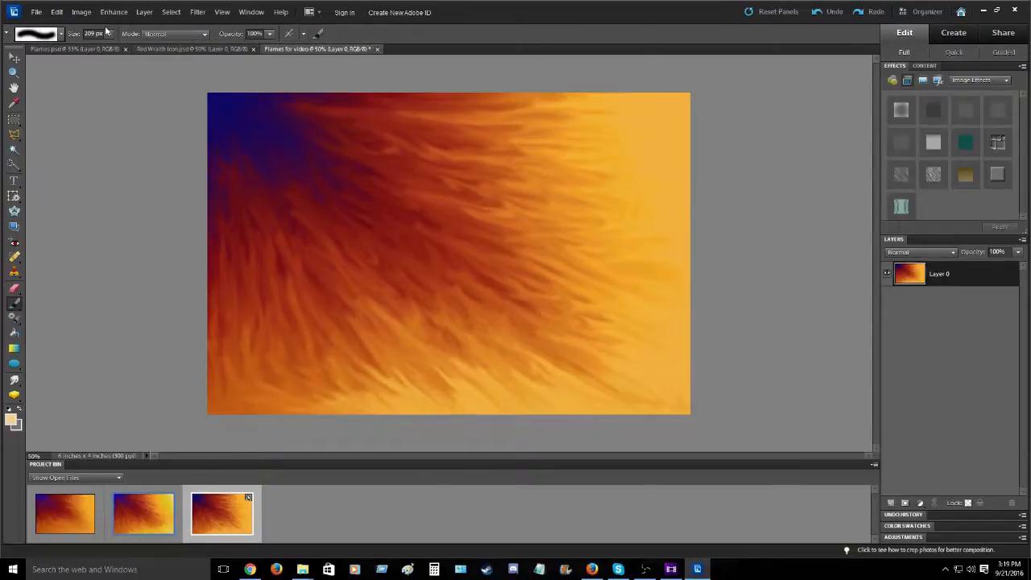
{"action": "left_click", "coordinate": [269, 34]}
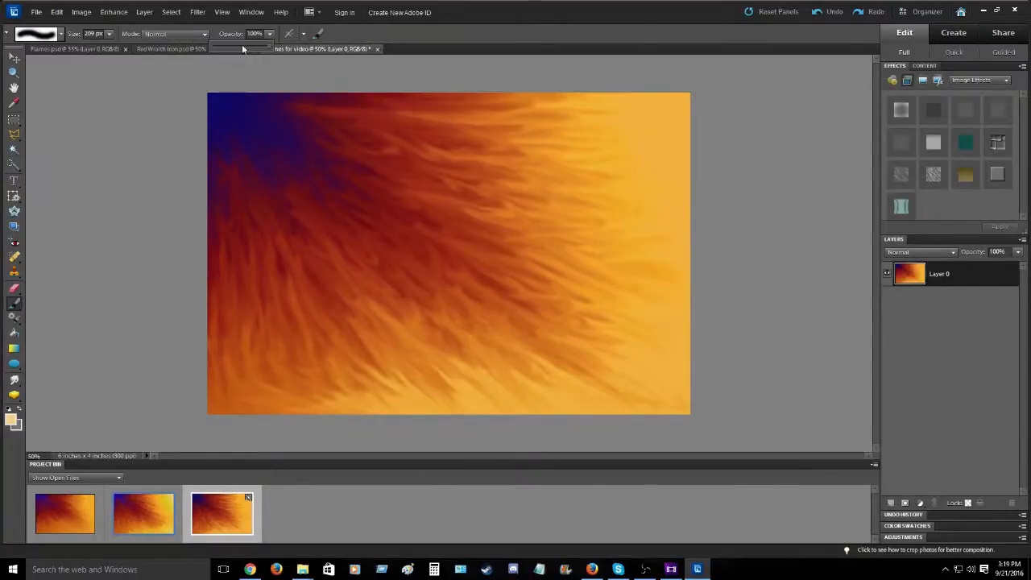
{"action": "left_click", "coordinate": [236, 48]}
{"action": "type", "text": "50"}
{"action": "key", "text": "Return"}
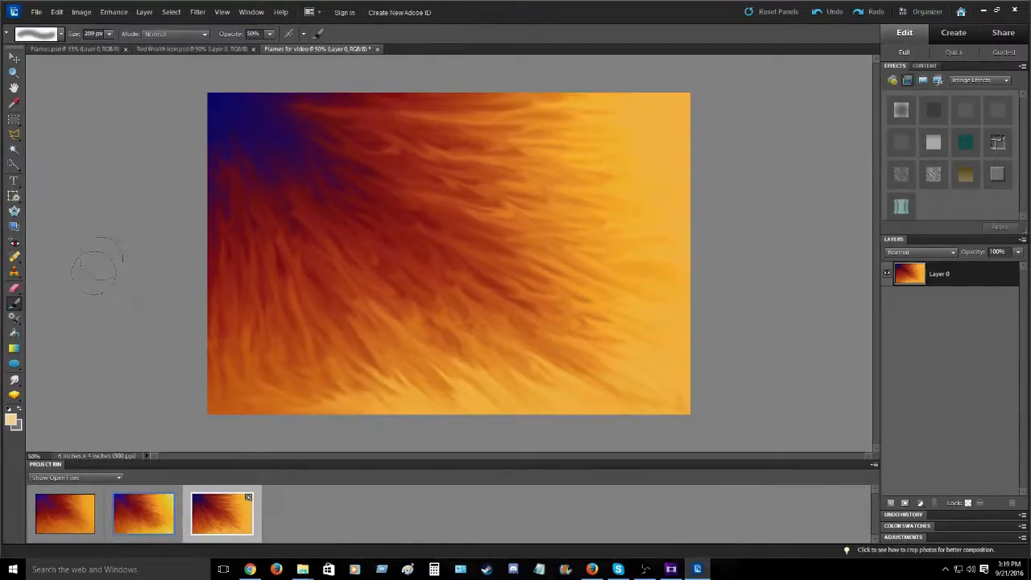
{"action": "mouse_move", "coordinate": [681, 100]}
{"action": "left_mouse_down"}
{"action": "mouse_move", "coordinate": [696, 119]}
{"action": "mouse_move", "coordinate": [685, 153]}
{"action": "mouse_move", "coordinate": [697, 193]}
{"action": "left_mouse_up"}
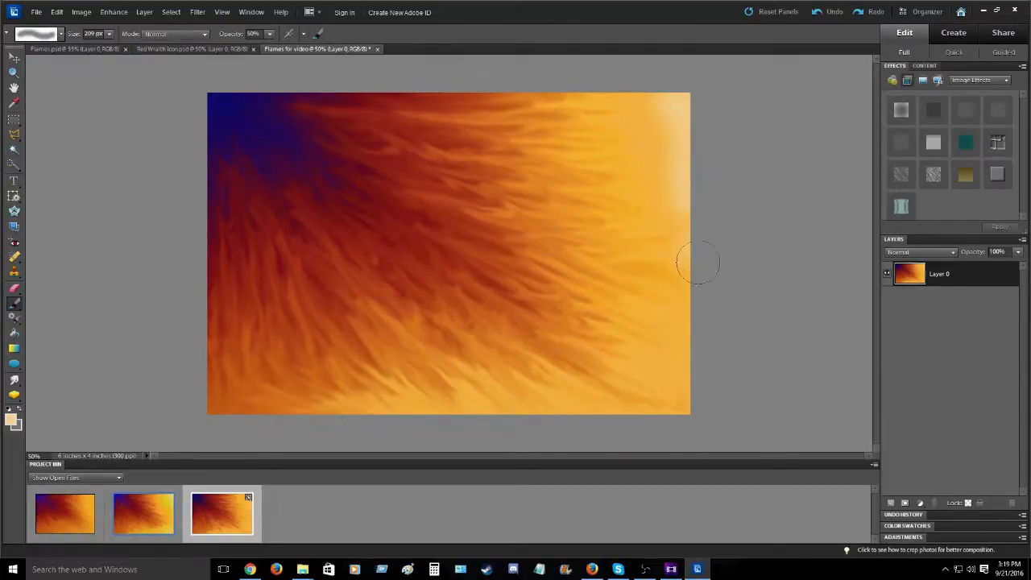
{"action": "left_click_drag", "start_coordinate": [695, 410], "coordinate": [618, 427]}
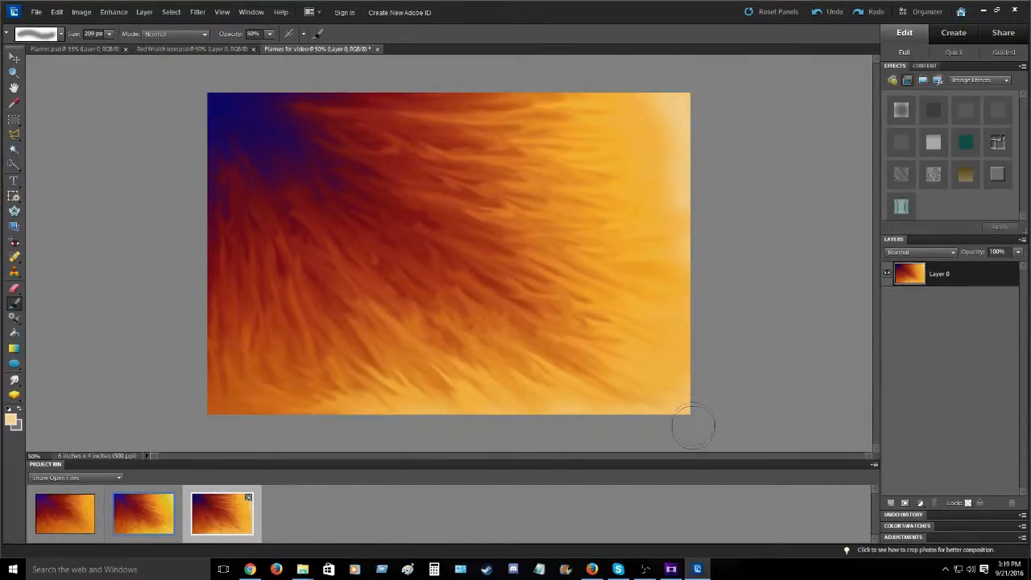
{"action": "left_click_drag", "start_coordinate": [706, 228], "coordinate": [705, 230]}
{"action": "left_click_drag", "start_coordinate": [680, 158], "coordinate": [666, 113]}
Blend the pale orange edge into the flames along the right side and lower-right corner, using the Smudge tool at 87 px and 36% strength.
{"action": "left_click", "coordinate": [14, 379]}
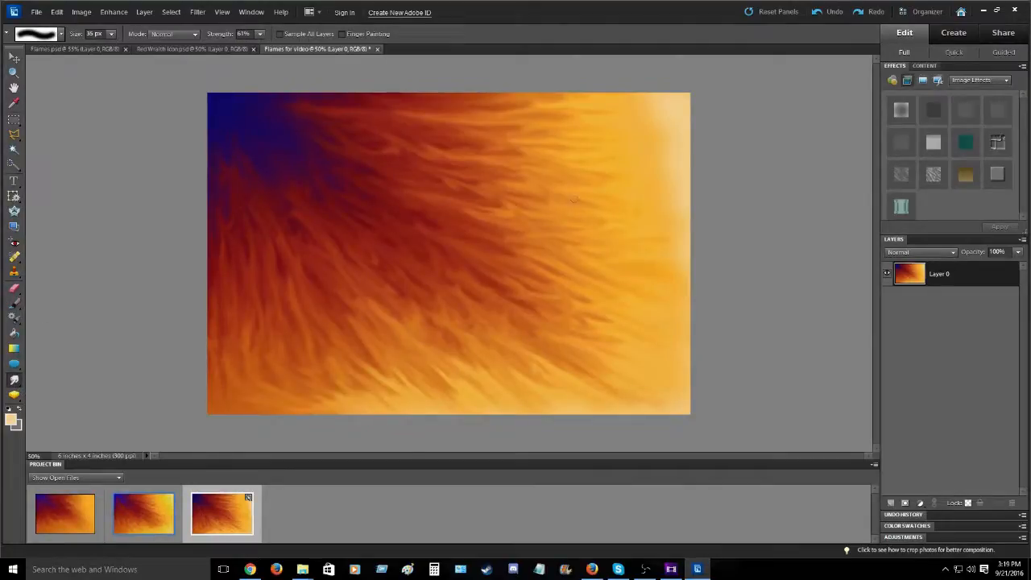
{"action": "left_click", "coordinate": [111, 33]}
{"action": "left_click_drag", "start_coordinate": [111, 49], "coordinate": [116, 49]}
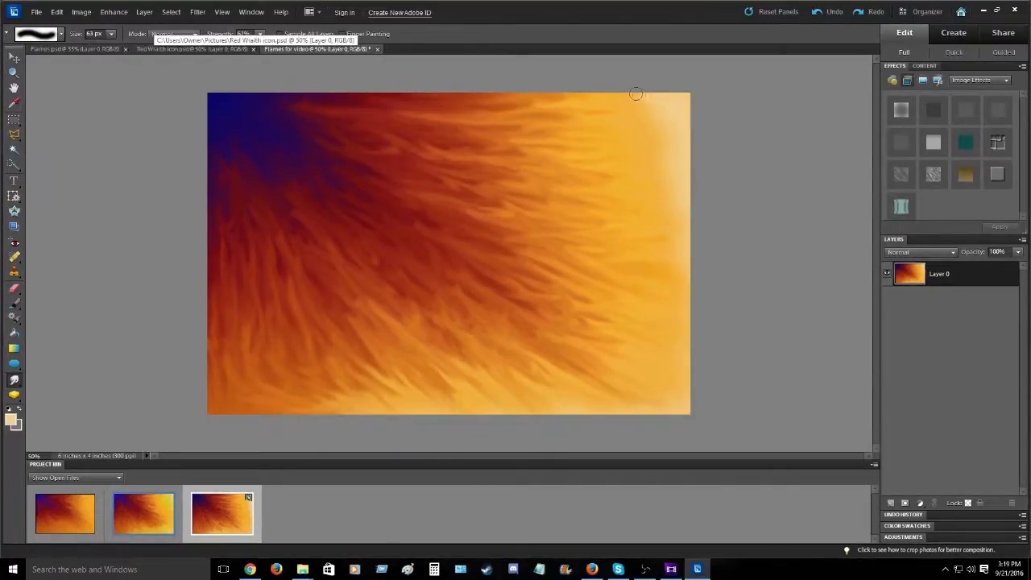
{"action": "left_click", "coordinate": [260, 35]}
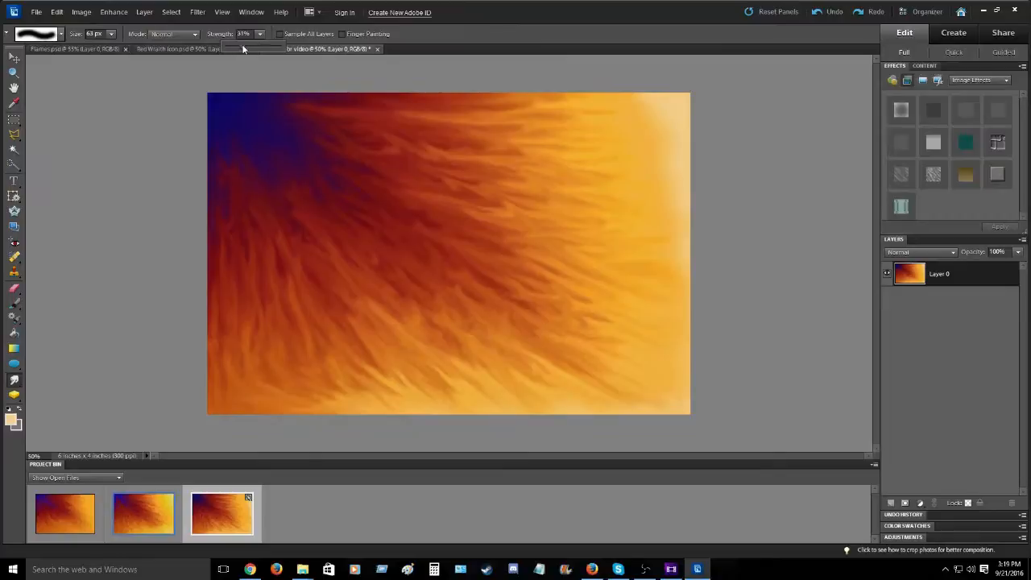
{"action": "left_click", "coordinate": [111, 34]}
{"action": "left_click_drag", "start_coordinate": [116, 45], "coordinate": [120, 50]}
{"action": "left_click_drag", "start_coordinate": [118, 46], "coordinate": [116, 46]}
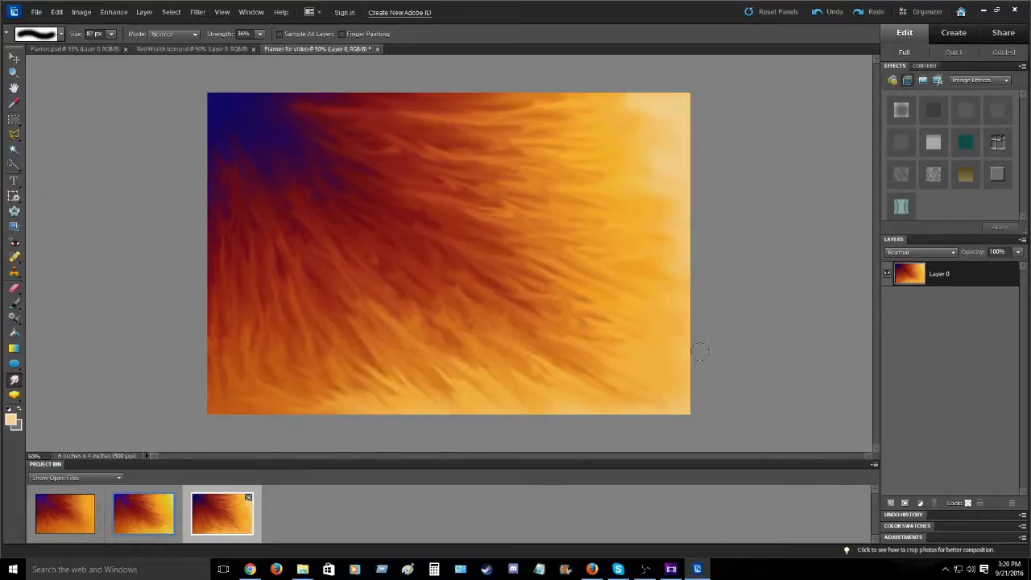
{"action": "left_click_drag", "start_coordinate": [698, 389], "coordinate": [663, 382]}
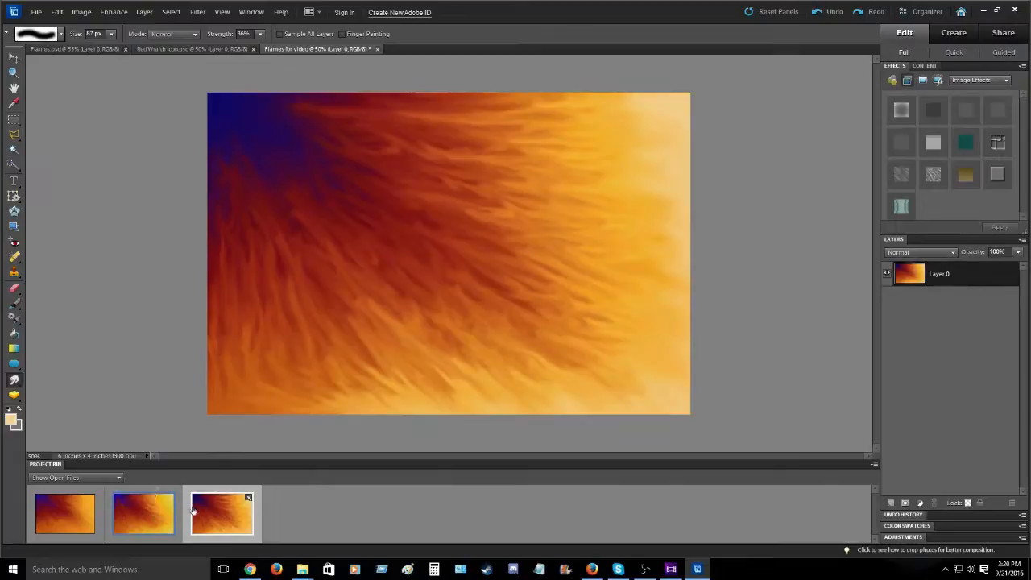
Compare the flame painting with the Red Wraith icon.psd and Flames.psd images, finishing on Flames for video.
{"action": "left_click", "coordinate": [157, 520]}
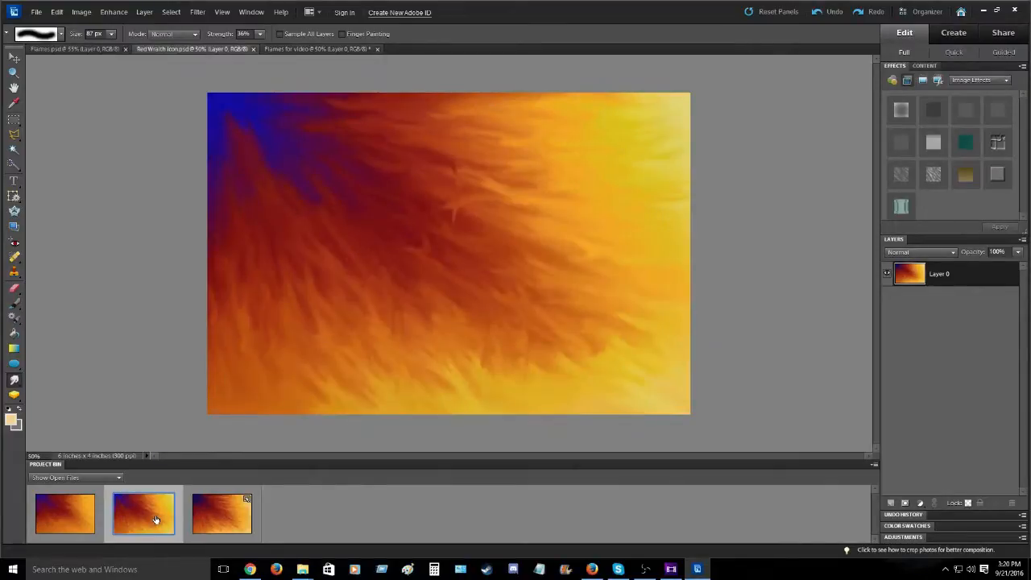
{"action": "left_click", "coordinate": [211, 509]}
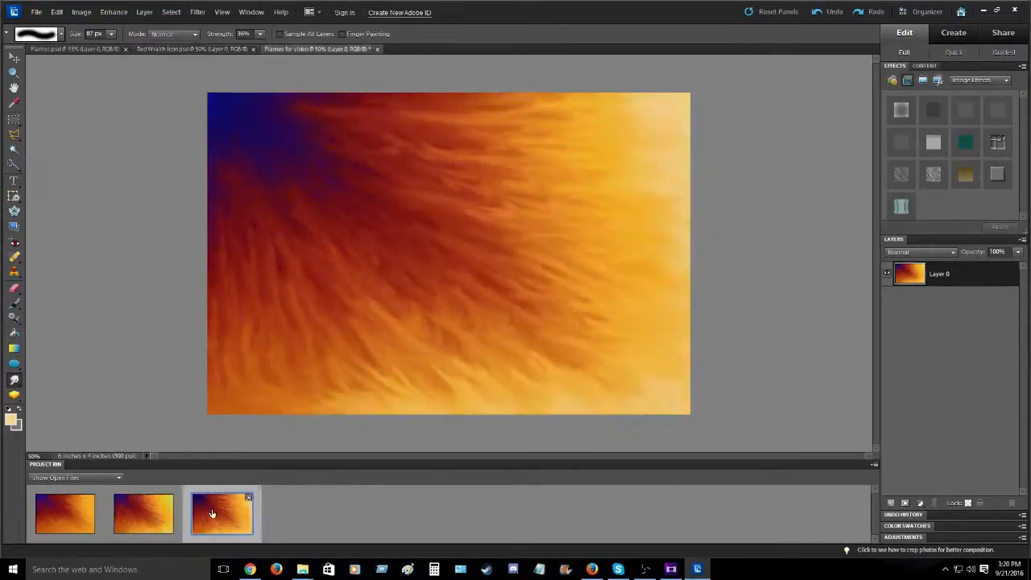
{"action": "left_click", "coordinate": [137, 519]}
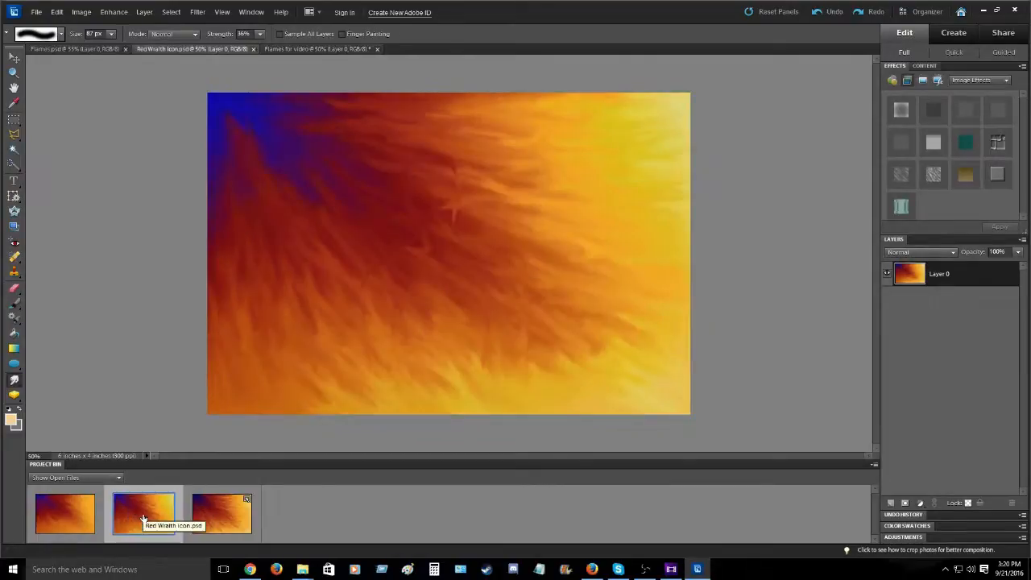
{"action": "left_click", "coordinate": [83, 513]}
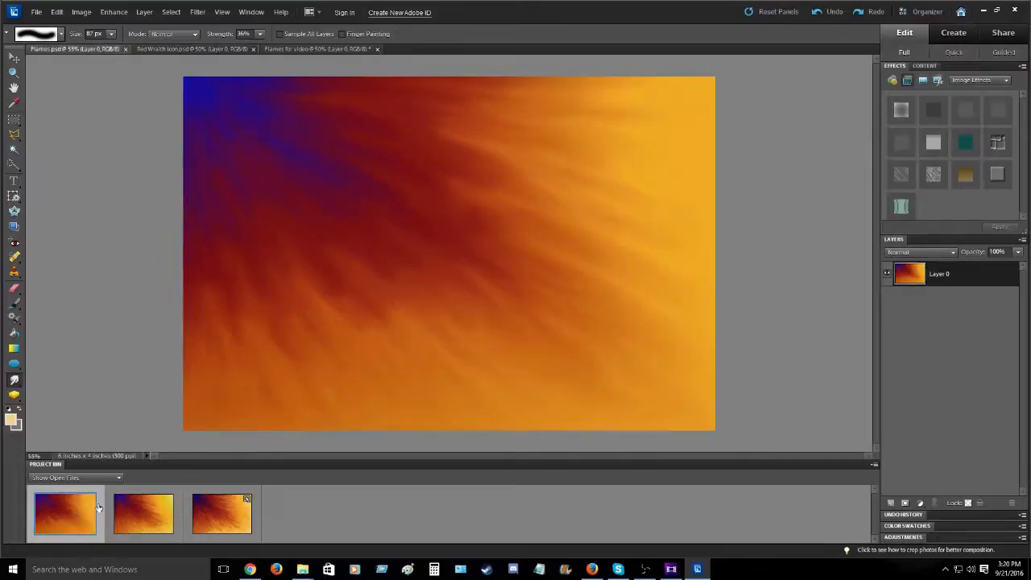
{"action": "left_click", "coordinate": [160, 506]}
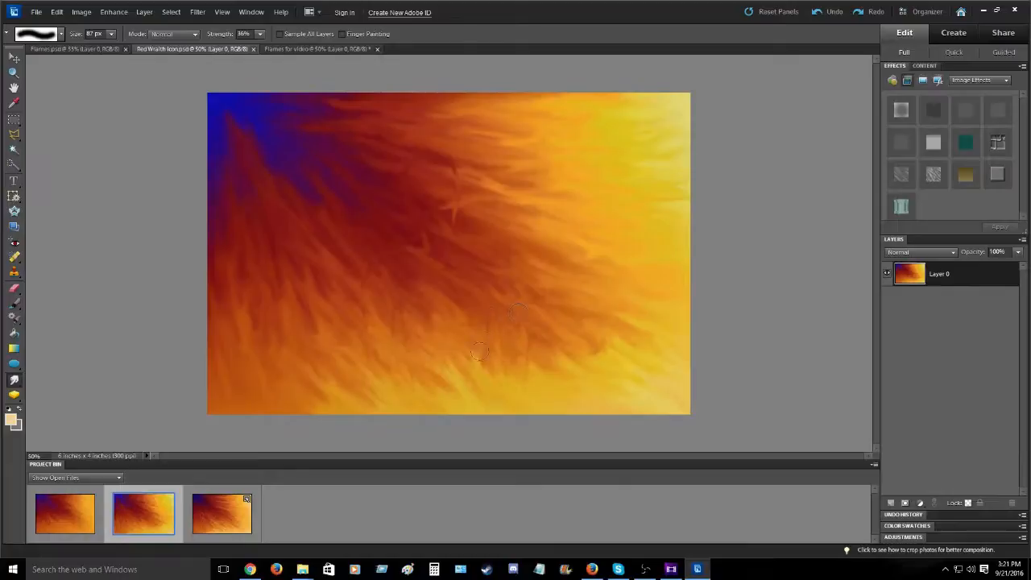
{"action": "left_click", "coordinate": [238, 505]}
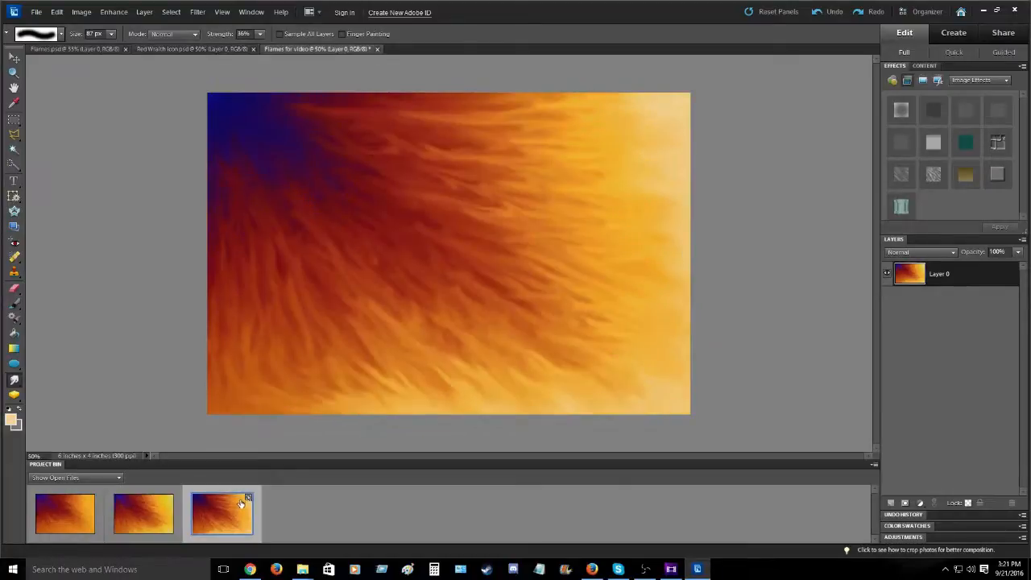